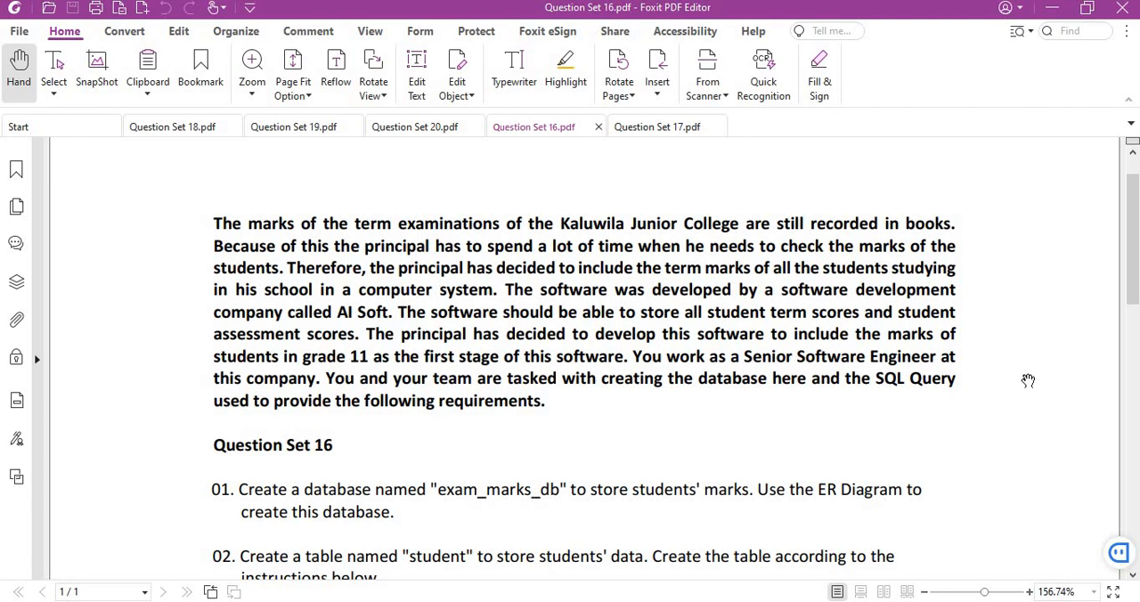
# - Read the school scenario and question 01 of Question Set 16, highlighting the database name exam_marks_db
pyautogui.scroll(-3, 1029, 383)
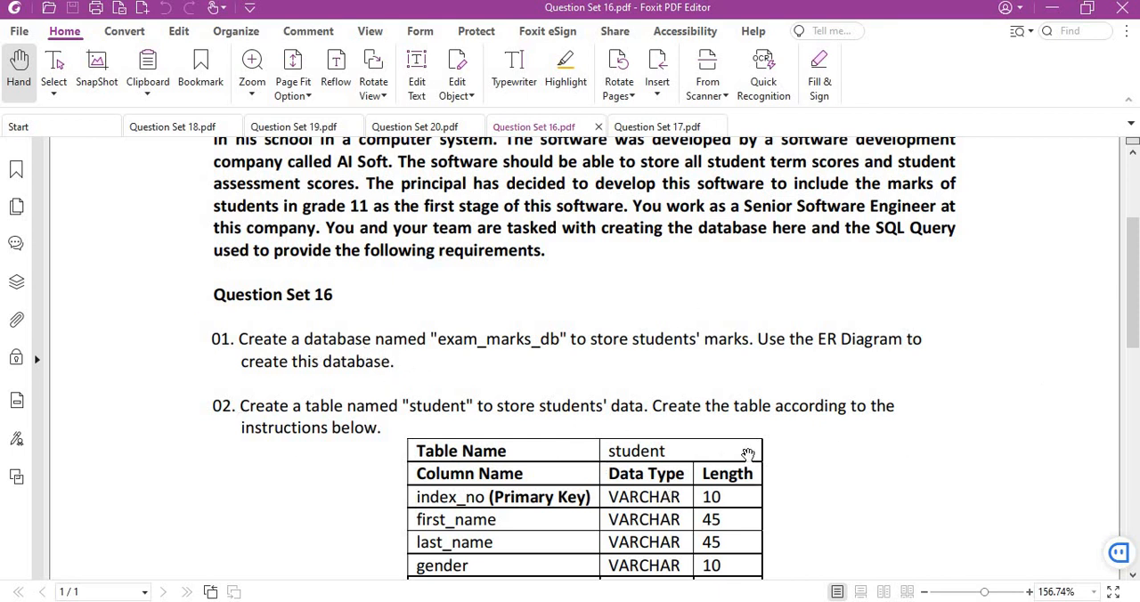
pyautogui.scroll(2, 781, 457)
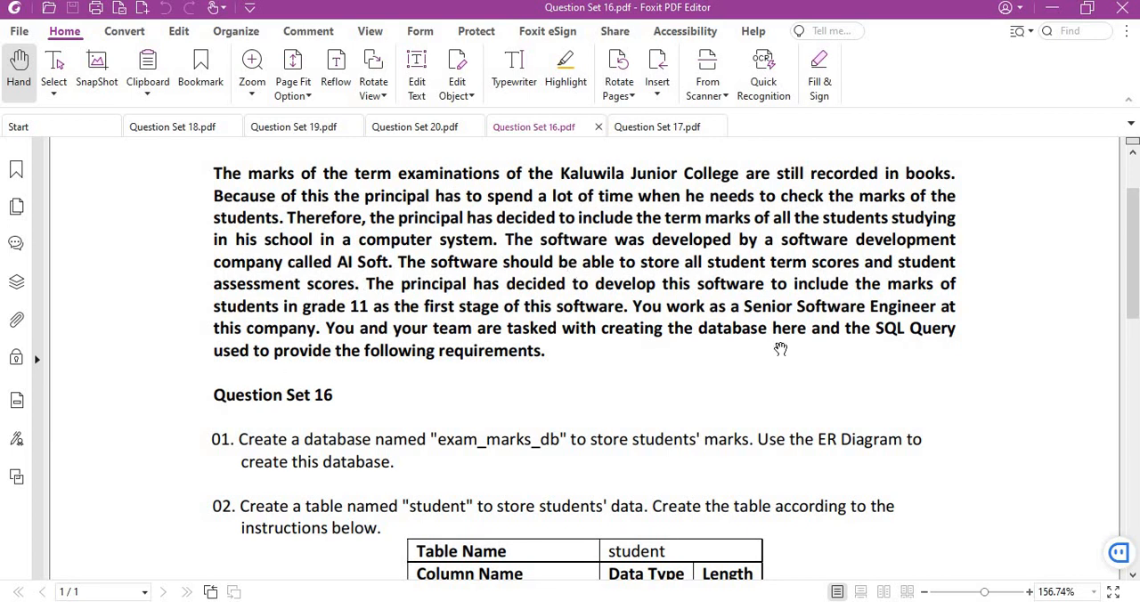
pyautogui.scroll(-2, 780, 350)
pyautogui.scroll(2, 684, 328)
pyautogui.scroll(-2, 855, 263)
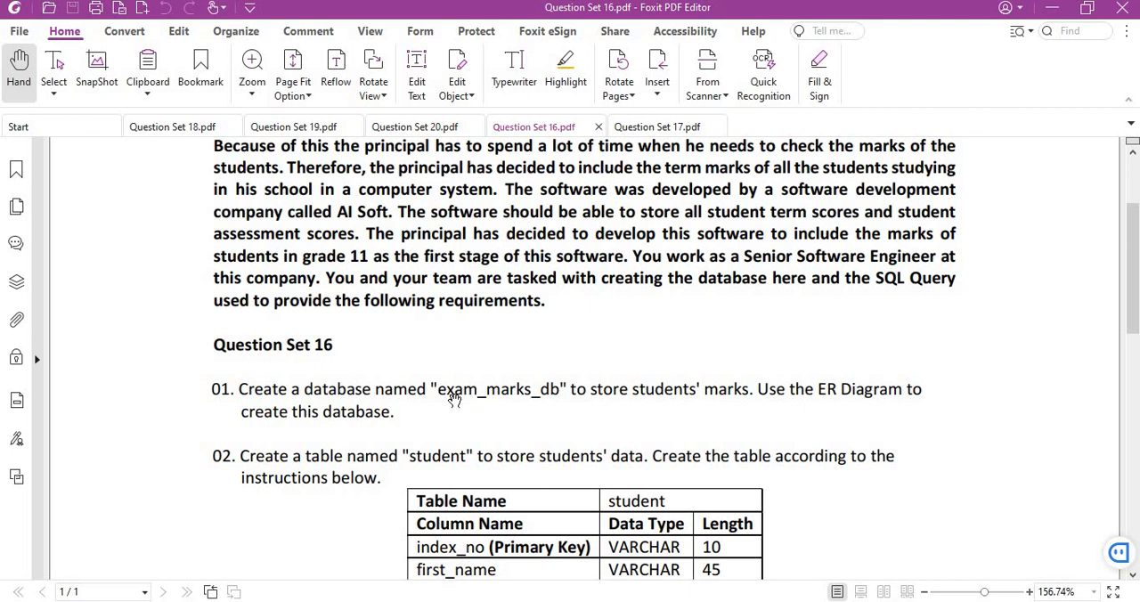
pyautogui.moveTo(438, 392); pyautogui.dragTo(563, 397)
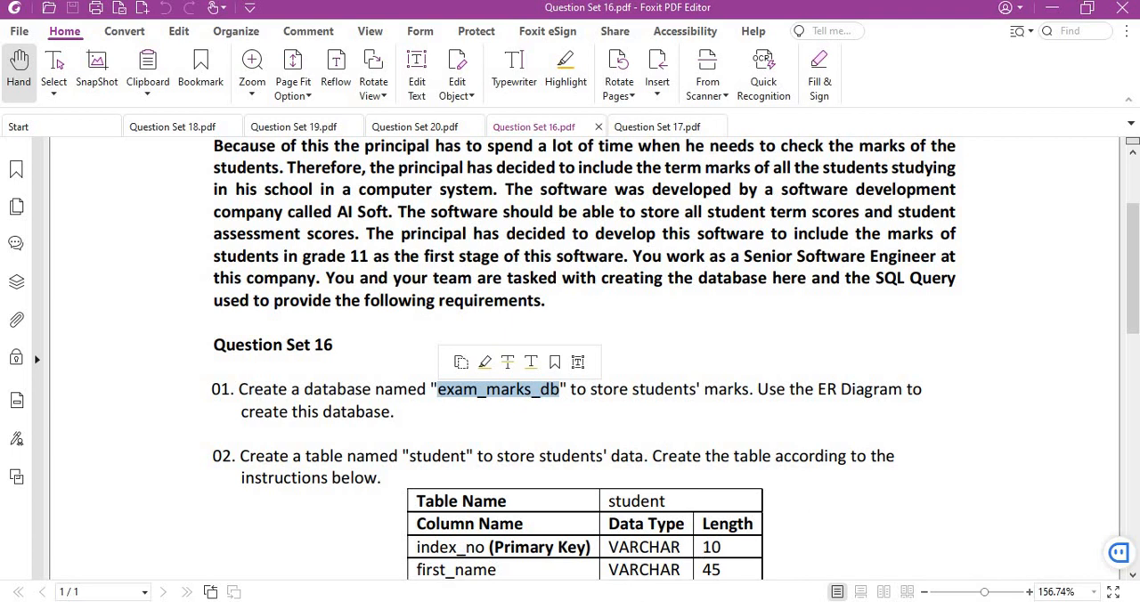
# - Switch to MySQL Workbench and create a new data model
pyautogui.click(834, 601)
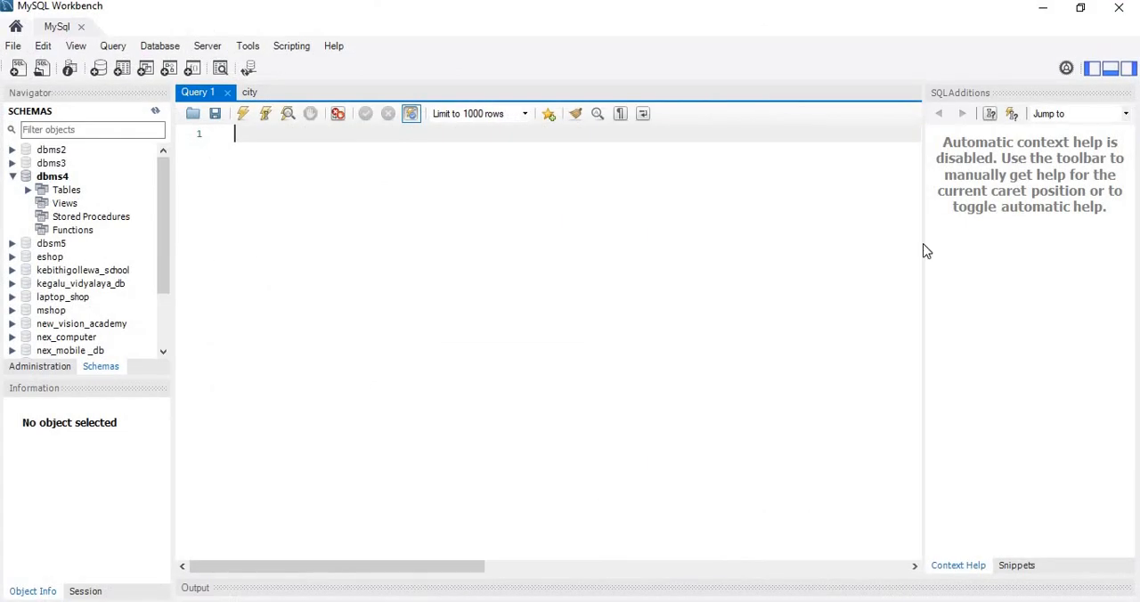
pyautogui.click(13, 46)
pyautogui.click(16, 49)
pyautogui.click(14, 46)
pyautogui.click(14, 47)
pyautogui.click(14, 48)
pyautogui.click(221, 139)
pyautogui.hotkey('ctrl', 'n')
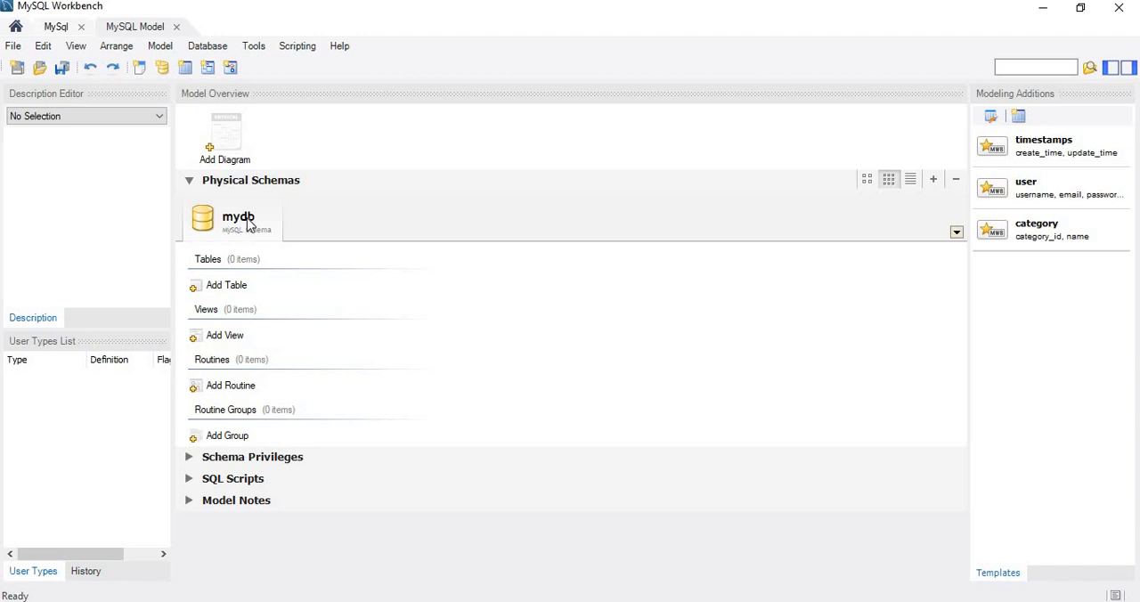
# - Rename the model's default schema to exam_marks_db and update its references
pyautogui.doubleClick(248, 222)
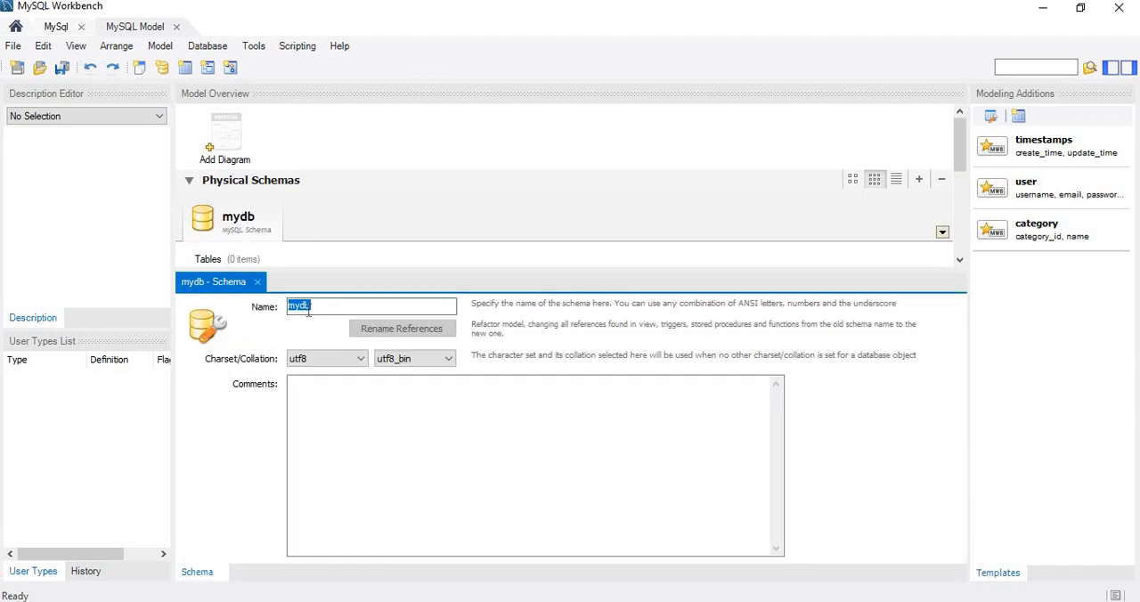
pyautogui.write('exam_marks_db')
pyautogui.click(365, 327)
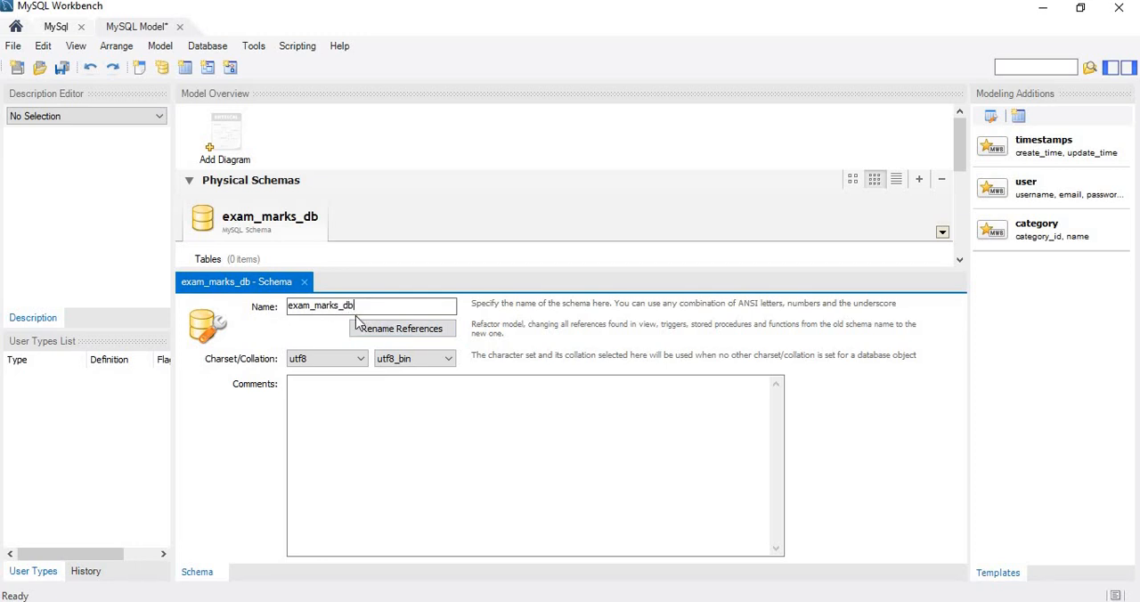
pyautogui.click(382, 340)
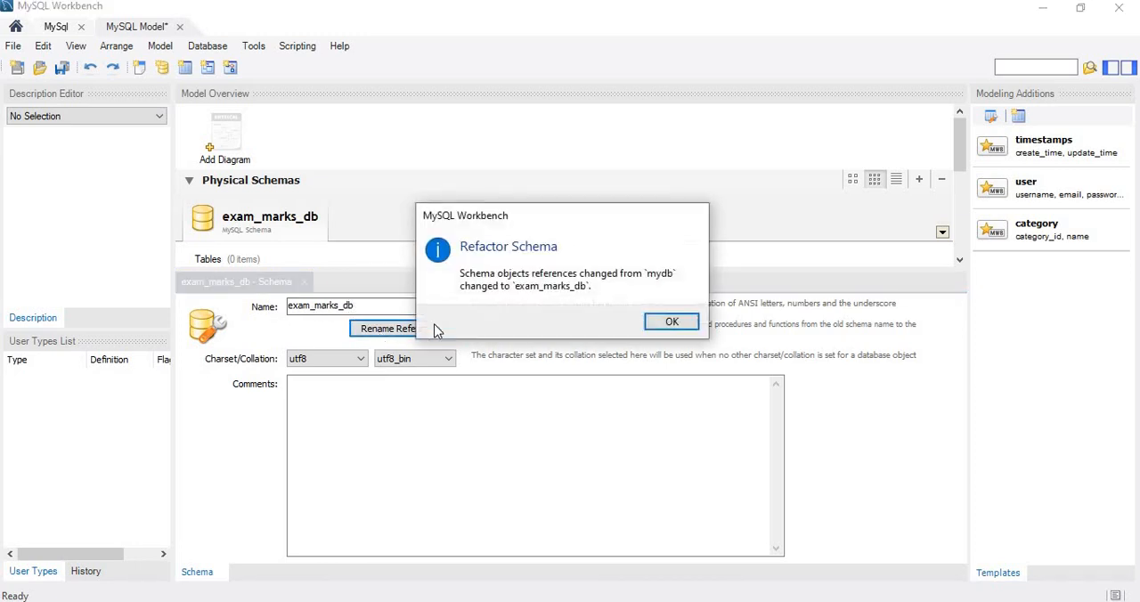
pyautogui.click(668, 321)
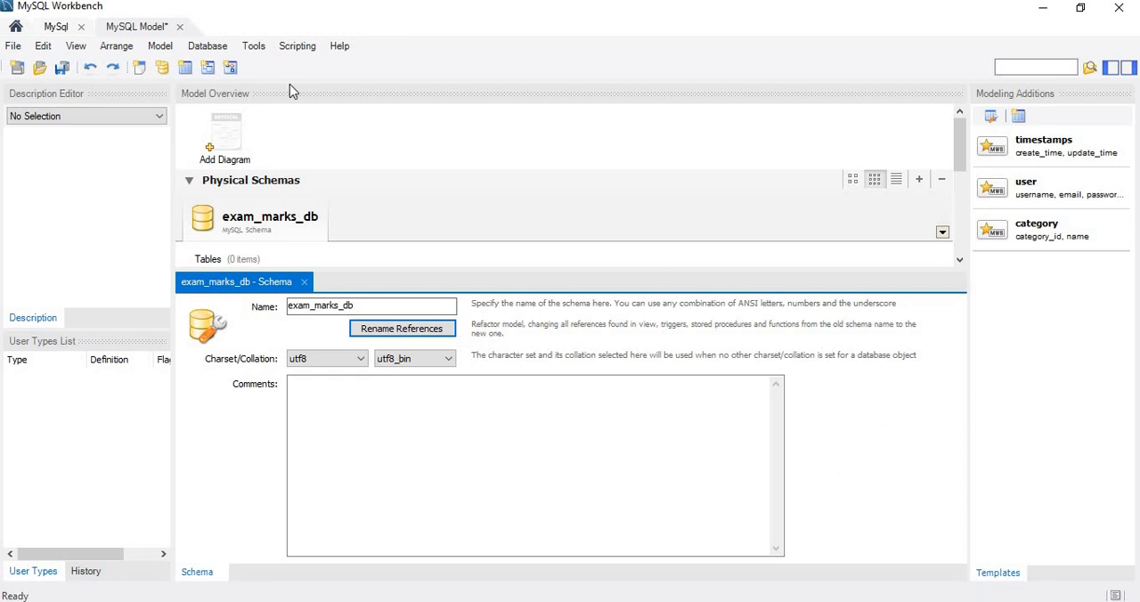
# - Add an EER diagram to the model and place a new table on its canvas
pyautogui.doubleClick(238, 144)
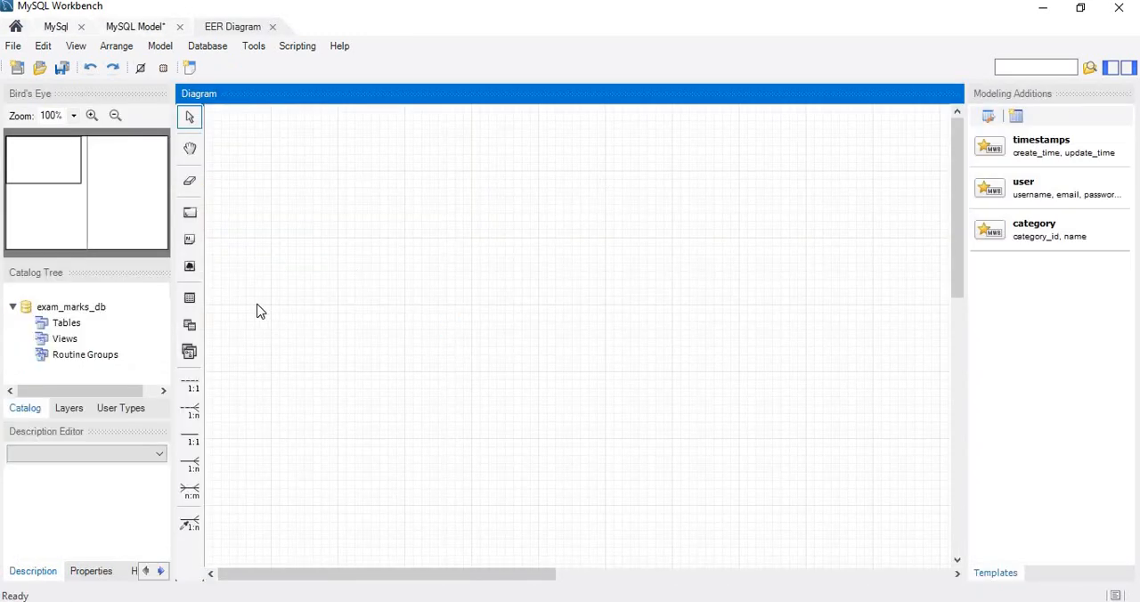
pyautogui.click(195, 303)
pyautogui.click(377, 282)
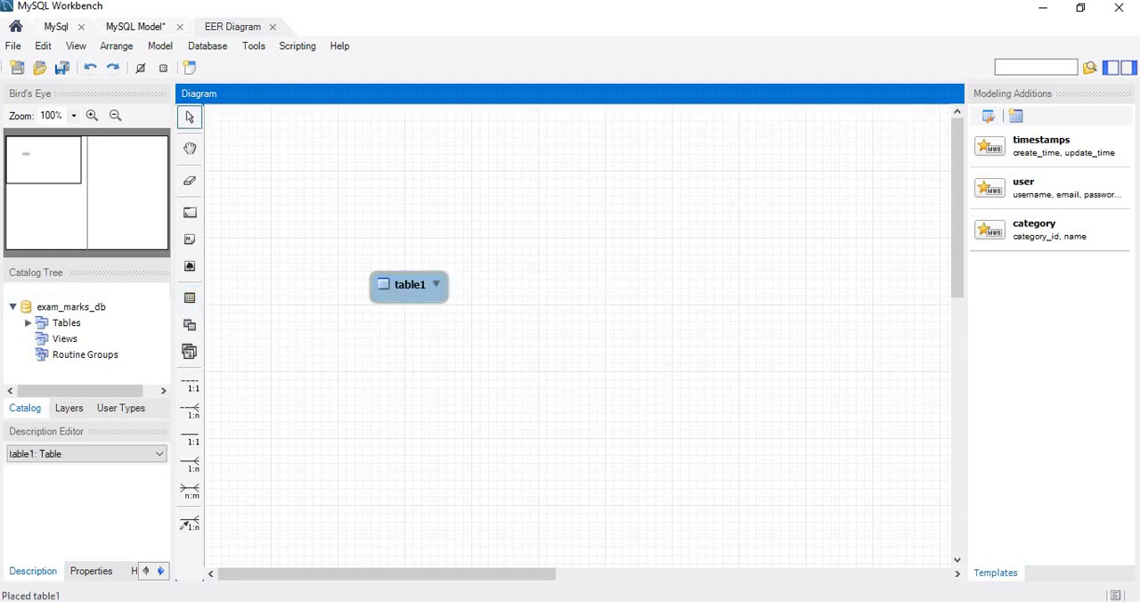
# - Switch to the Question Set 16 PDF and read the specifications of the student and class tables
pyautogui.hotkey('alt', 'Tab')
pyautogui.scroll(-2, 654, 493)
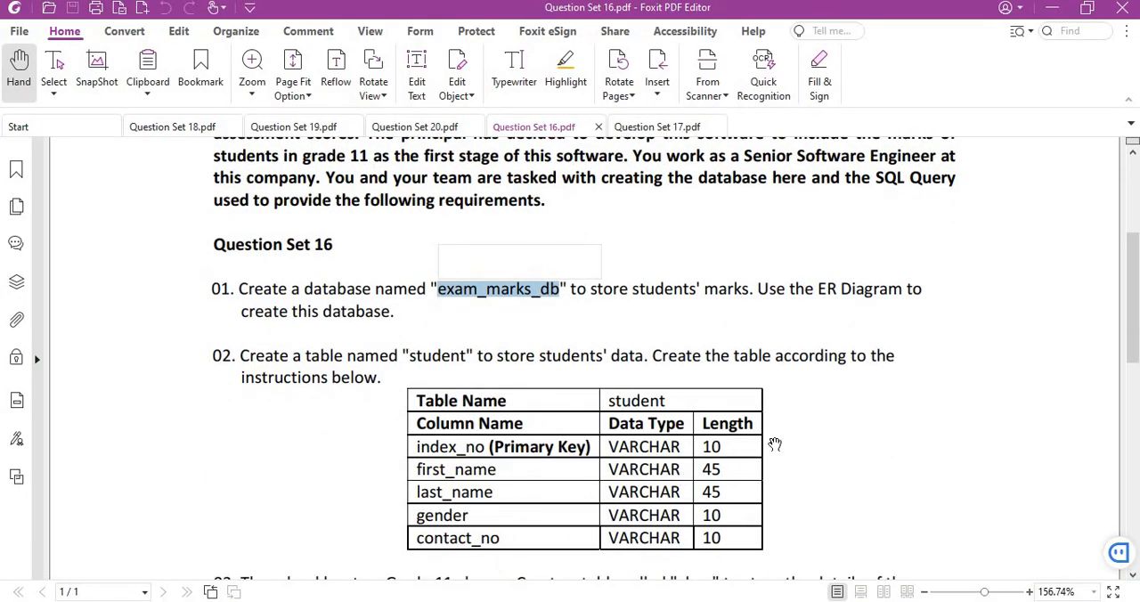
pyautogui.click(786, 442)
pyautogui.scroll(-1, 787, 441)
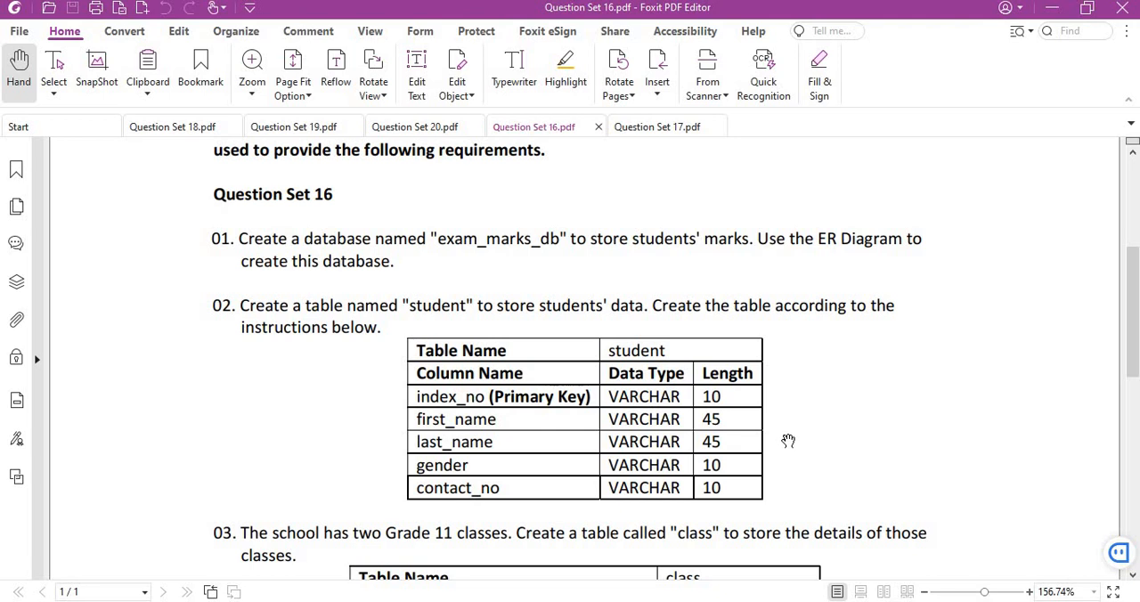
pyautogui.scroll(-2, 756, 409)
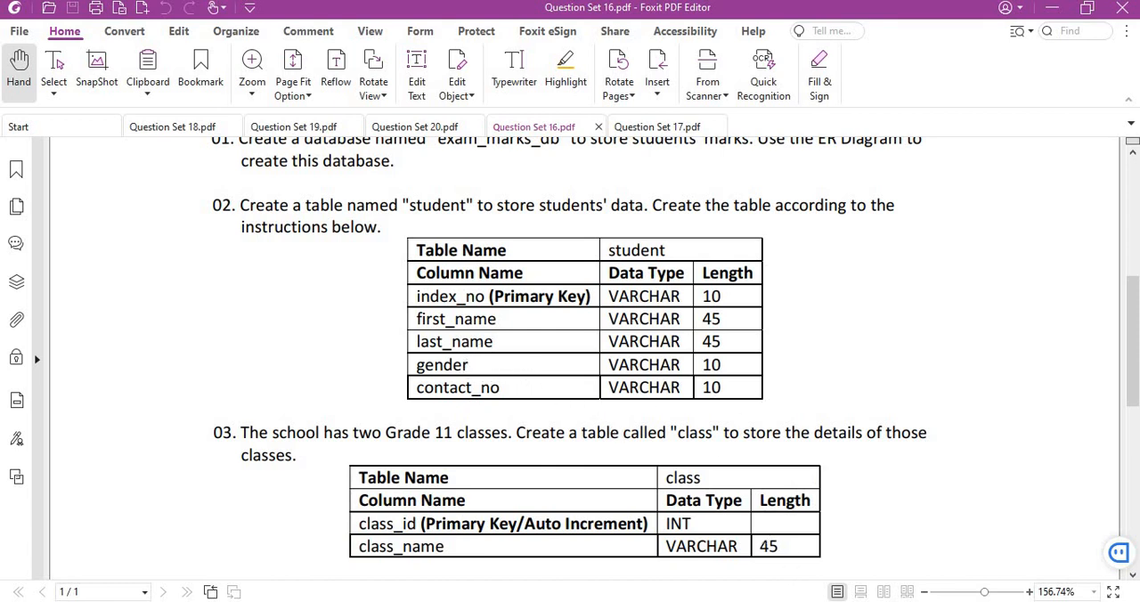
pyautogui.moveTo(799, 601)
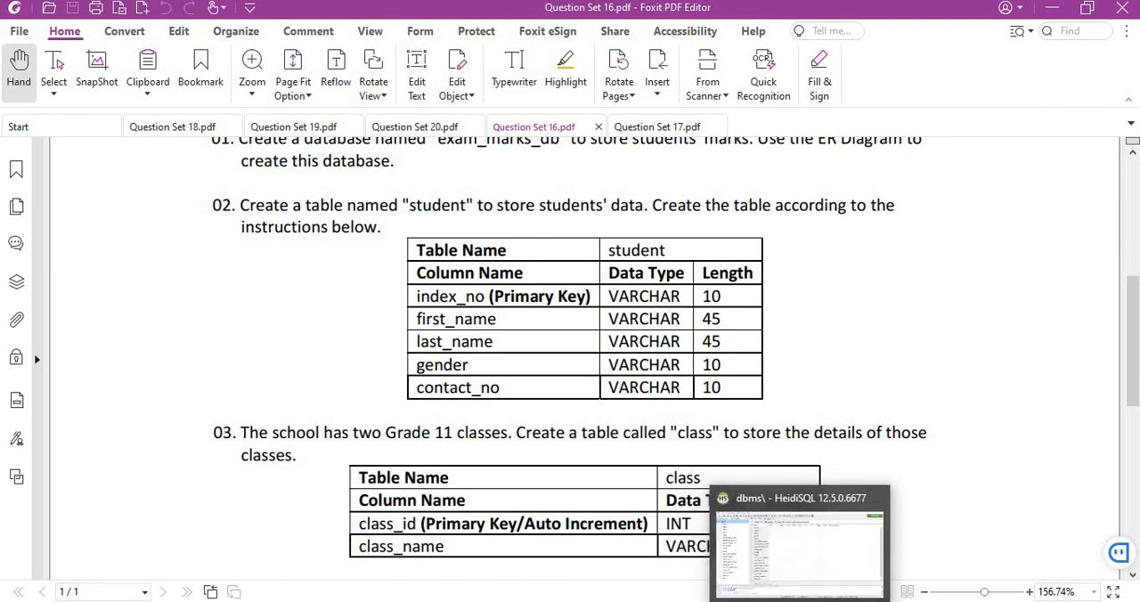
# - Switch back to MySQL Workbench and rename the new diagram table to student
pyautogui.click(834, 577)
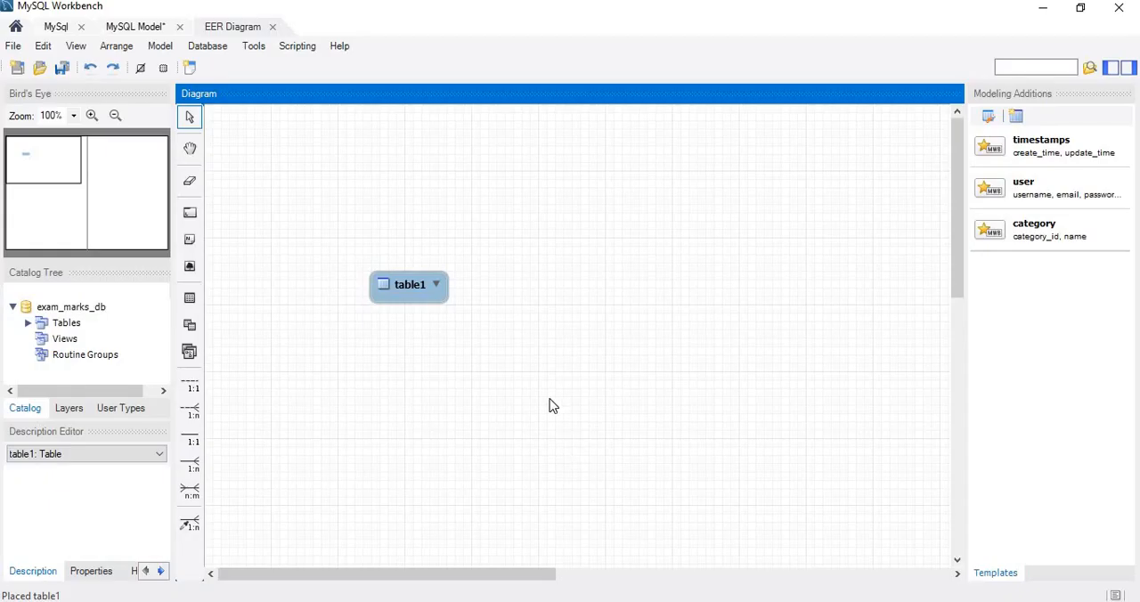
pyautogui.doubleClick(411, 299)
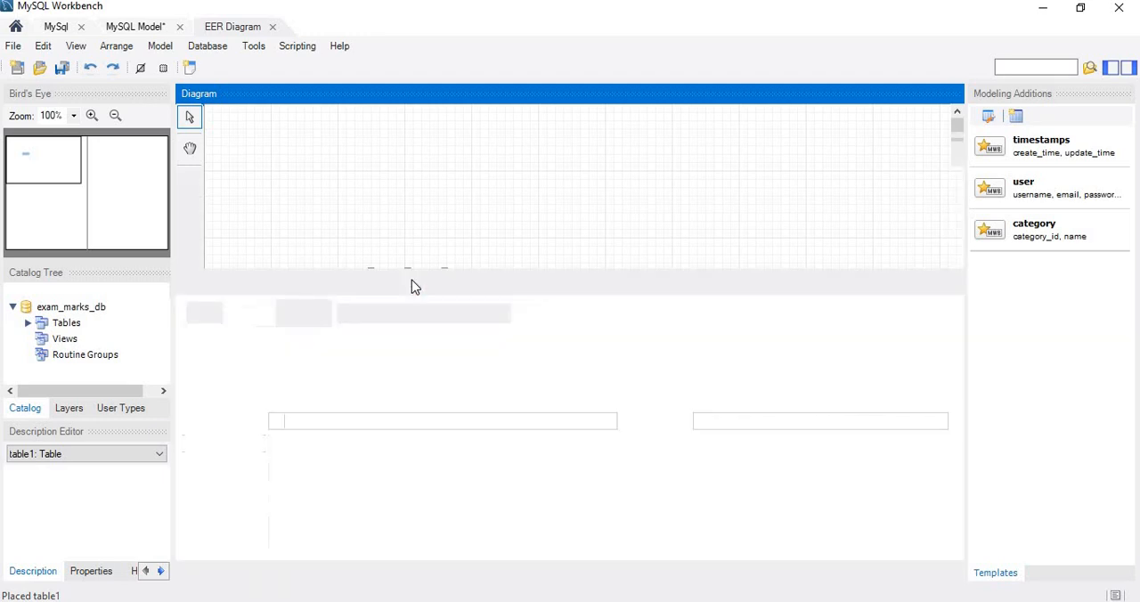
pyautogui.press('BackSpace')
pyautogui.write('st')
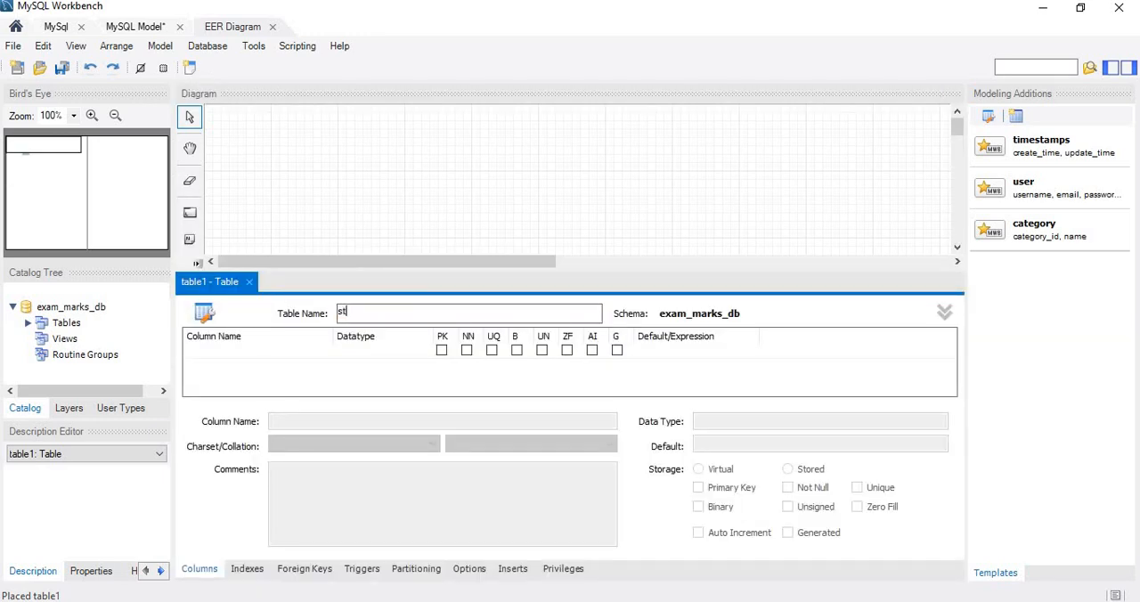
pyautogui.write('udent')
# - Add a first column named index_no to the student table
pyautogui.click(275, 350)
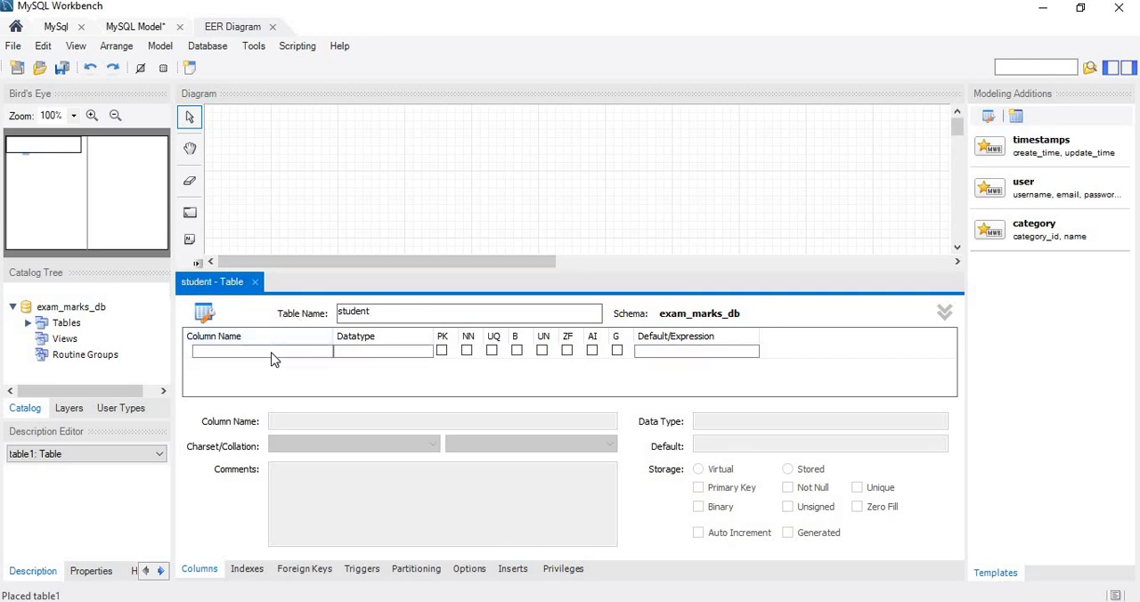
pyautogui.click(272, 353)
pyautogui.press('BackSpace')
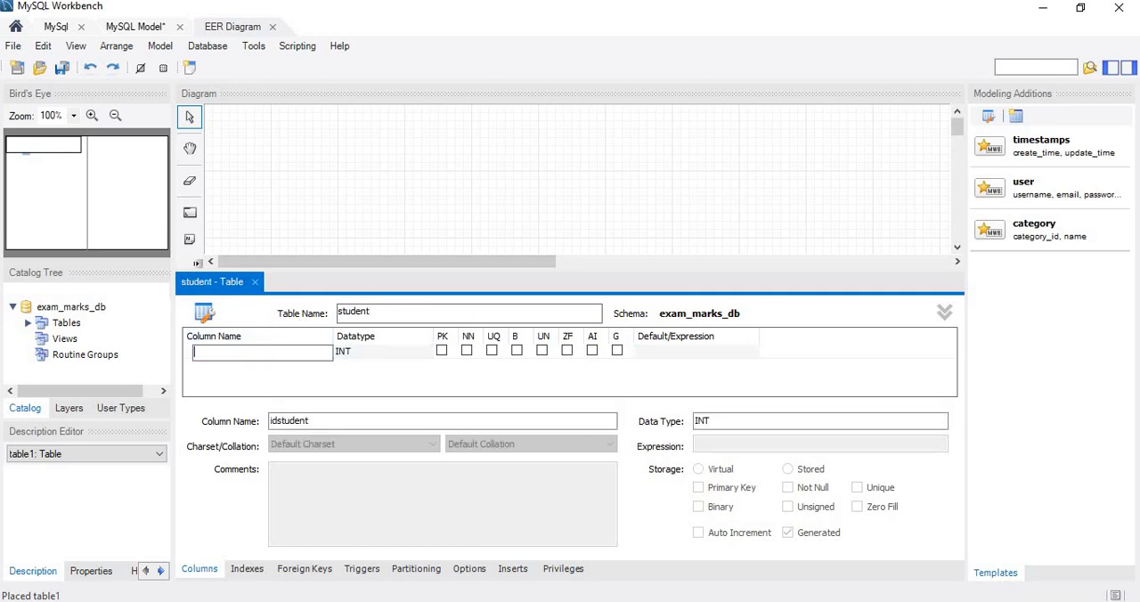
pyautogui.write('index_no')
# - Set the index_no column's datatype to VARCHAR(10) and mark it as the primary key
pyautogui.click(393, 354)
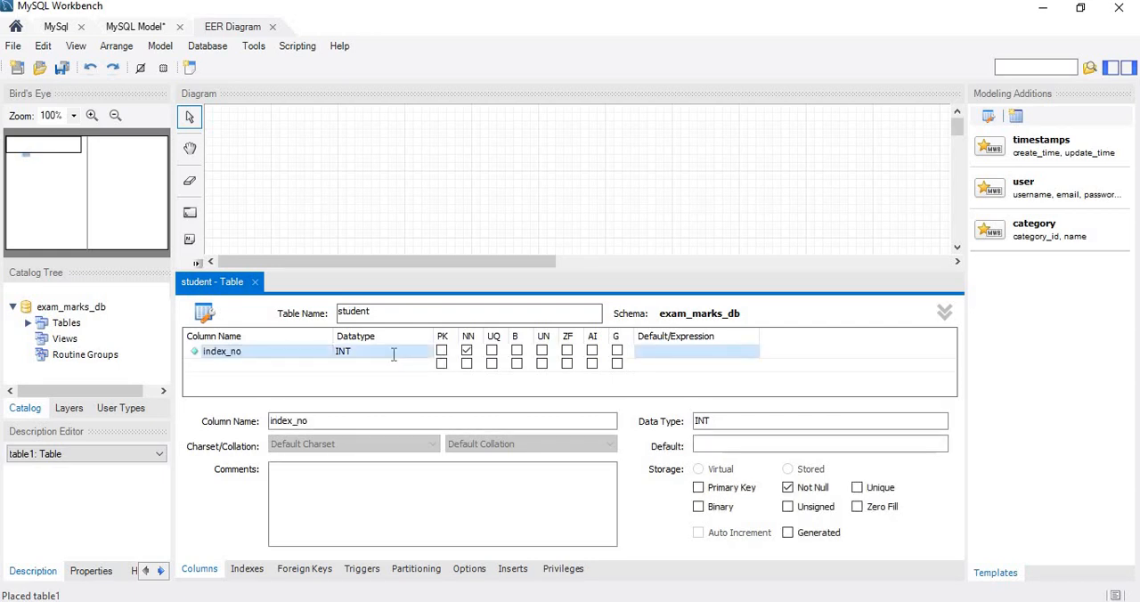
pyautogui.click(393, 355)
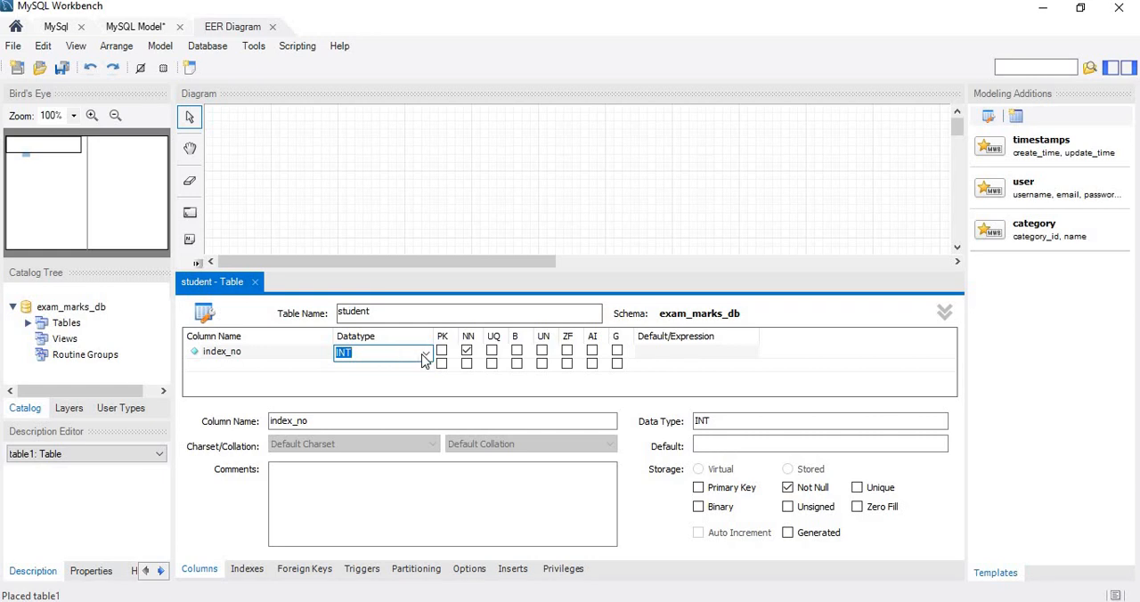
pyautogui.click(426, 354)
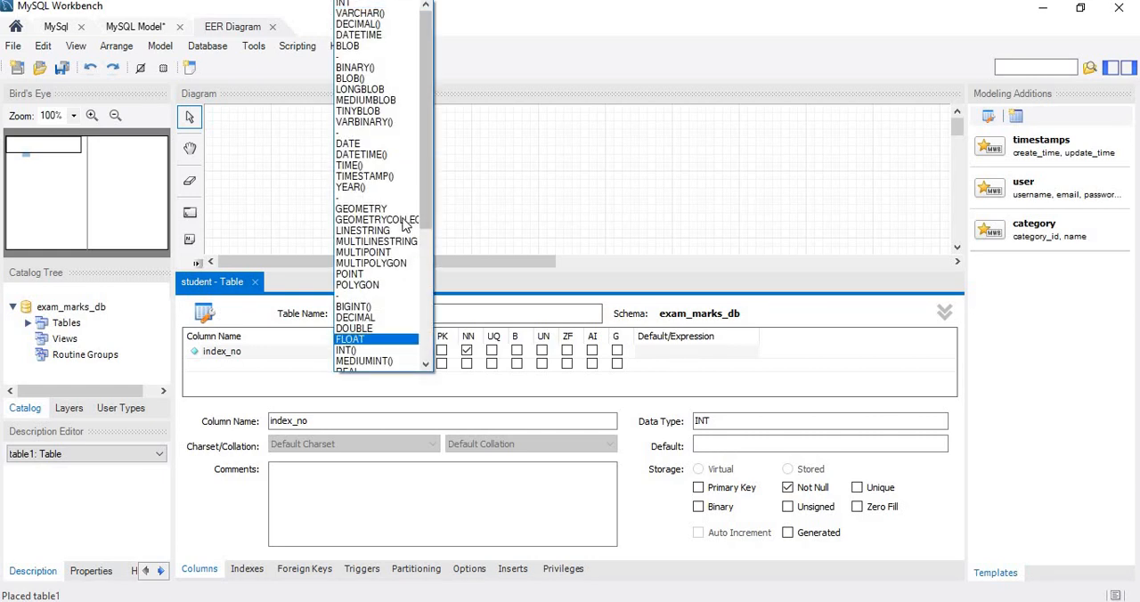
pyautogui.click(393, 13)
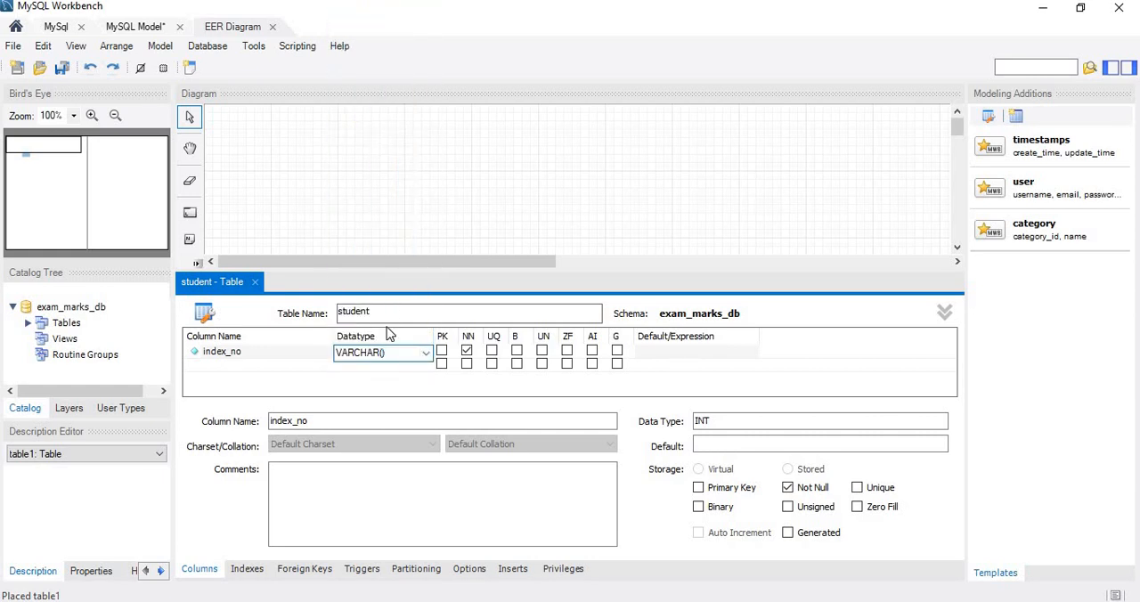
pyautogui.write('10')
pyautogui.click(440, 352)
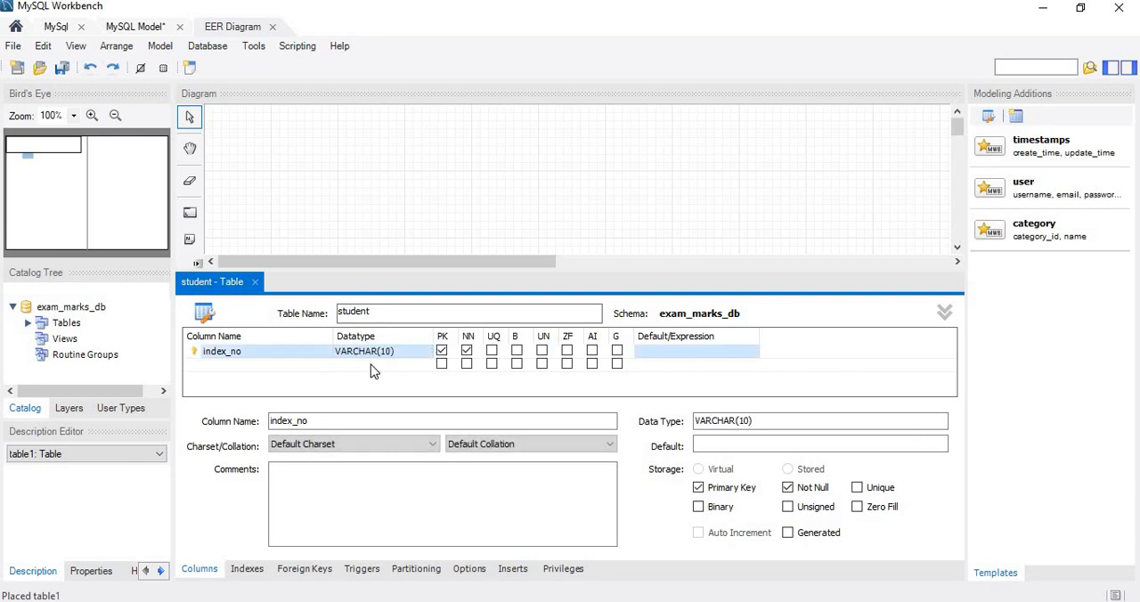
# - Add a first_name column to the student table and check the table specification in the PDF
pyautogui.doubleClick(247, 365)
pyautogui.write('firs')
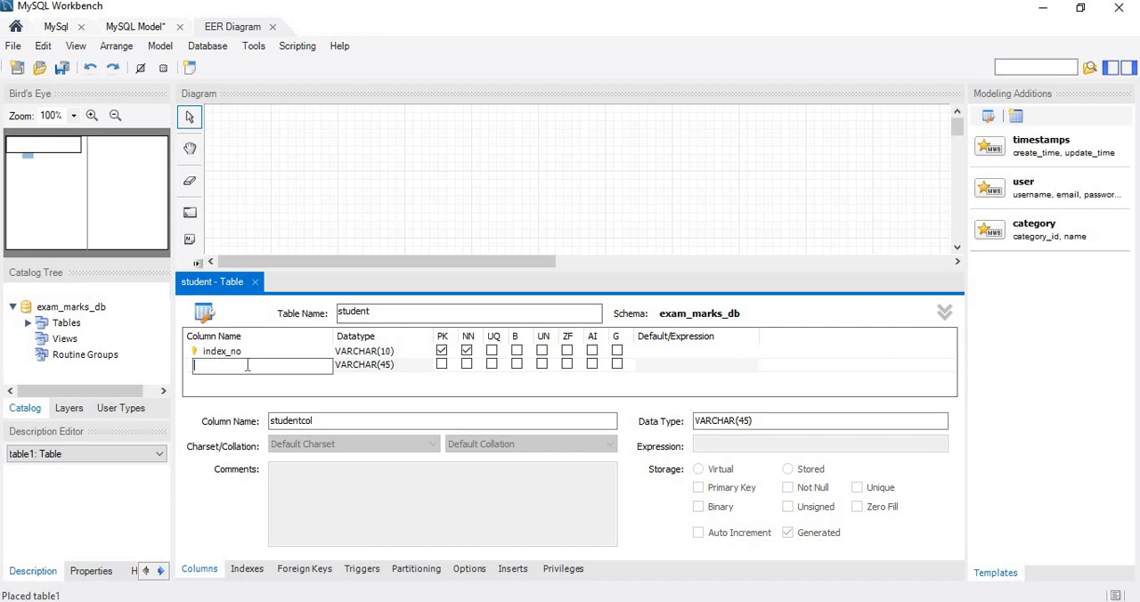
pyautogui.write('t_name')
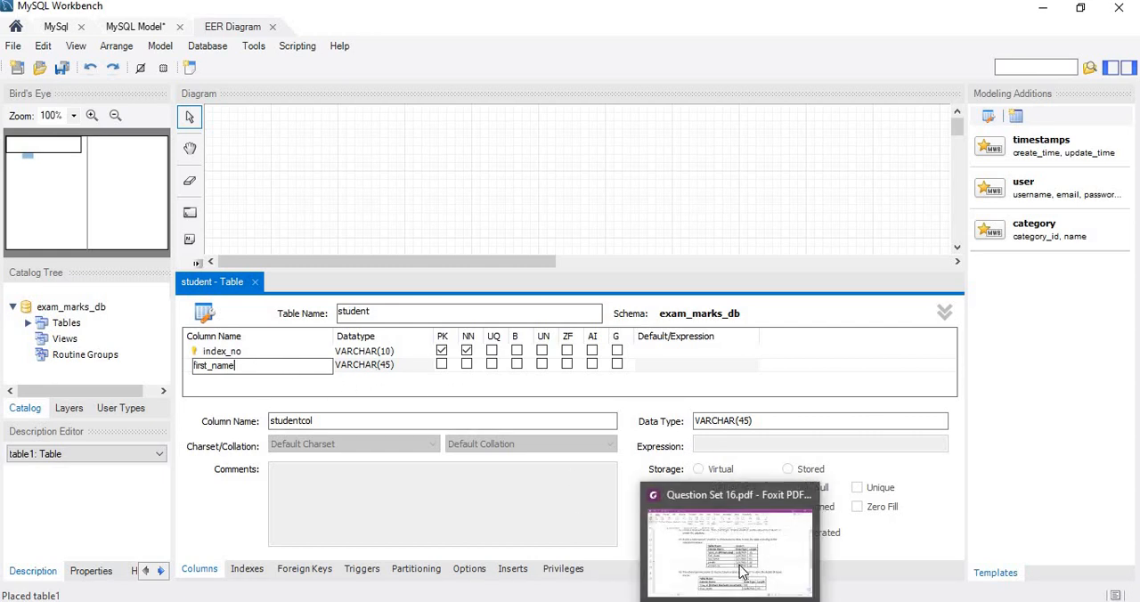
pyautogui.click(740, 573)
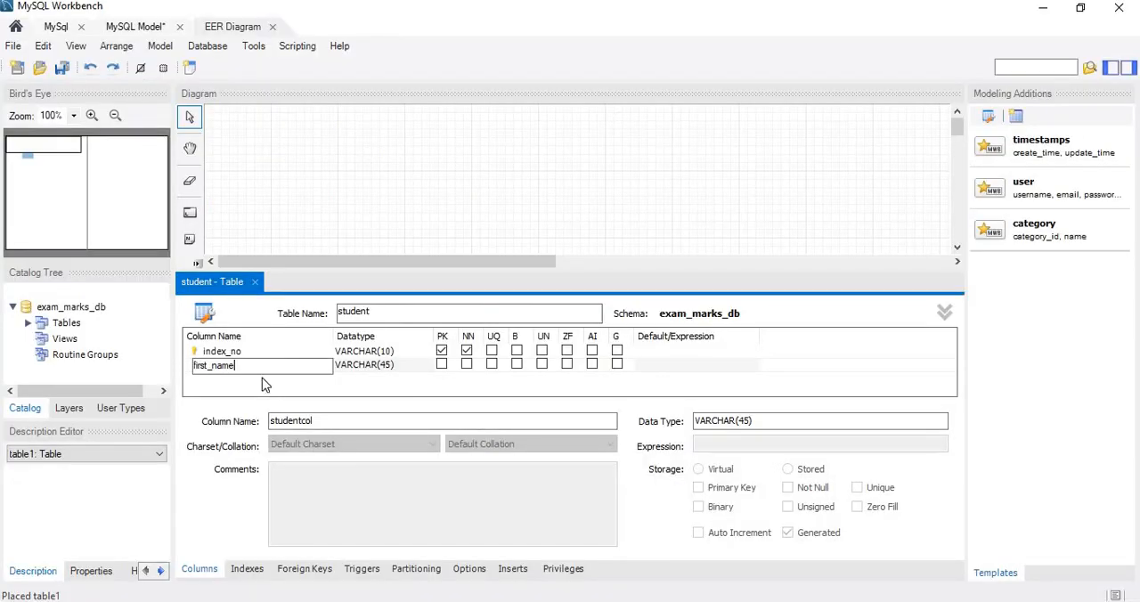
# - Add a last_name column below first_name in the student table
pyautogui.click(262, 376)
pyautogui.click(263, 379)
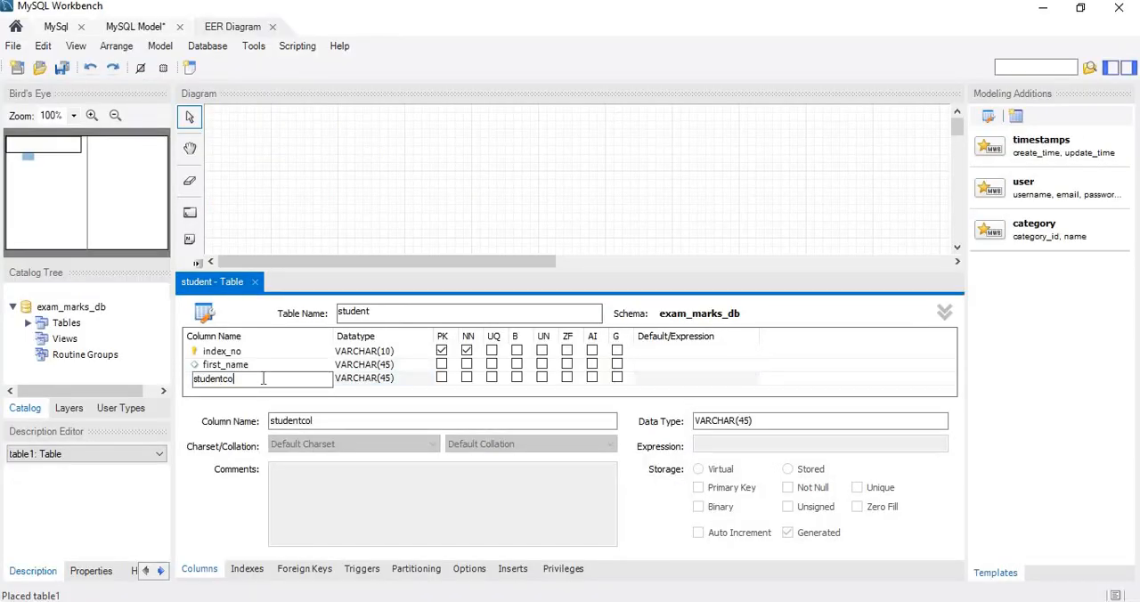
pyautogui.press('BackSpace')
pyautogui.press('BackSpace')
pyautogui.press('BackSpace')
pyautogui.press('BackSpace')
pyautogui.press('BackSpace')
pyautogui.press('BackSpace')
pyautogui.press('BackSpace')
pyautogui.press('BackSpace')
pyautogui.press('BackSpace')
pyautogui.press('BackSpace')
pyautogui.write('last_name')
pyautogui.click(314, 391)
# - Add a gender column below last_name in the student table
pyautogui.scroll(-1, 318, 361)
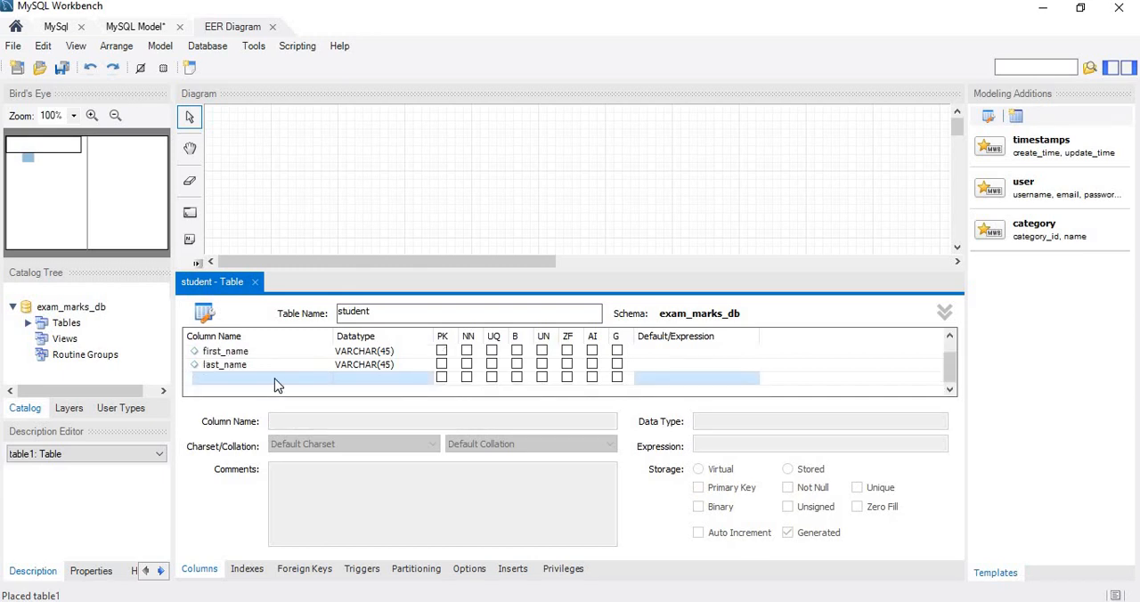
pyautogui.doubleClick(275, 379)
pyautogui.press('BackSpace')
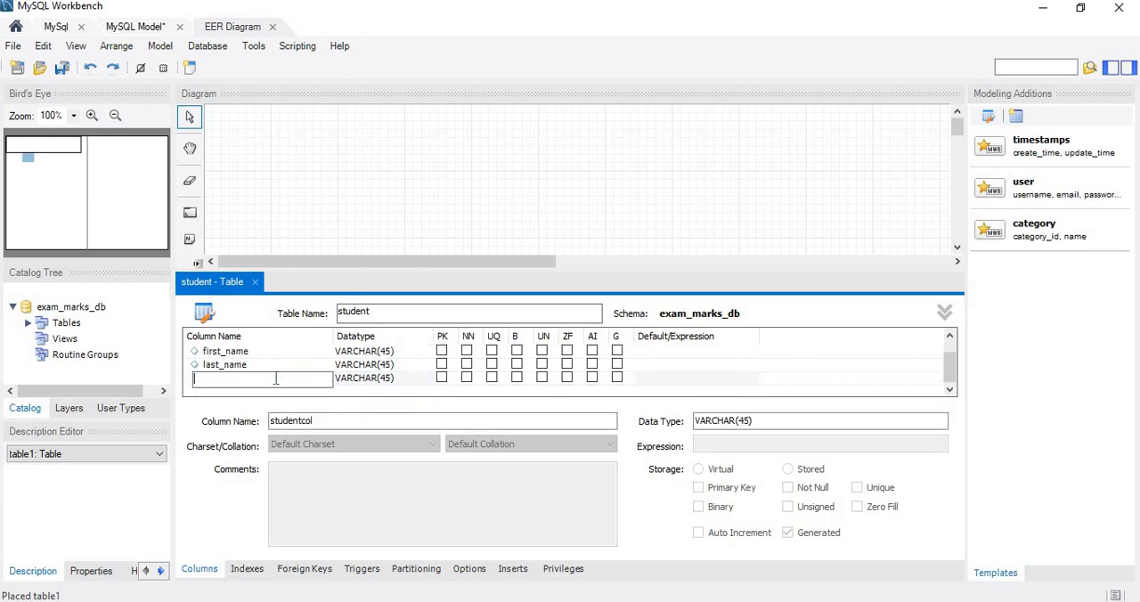
pyautogui.write('gender')
pyautogui.press('Return')
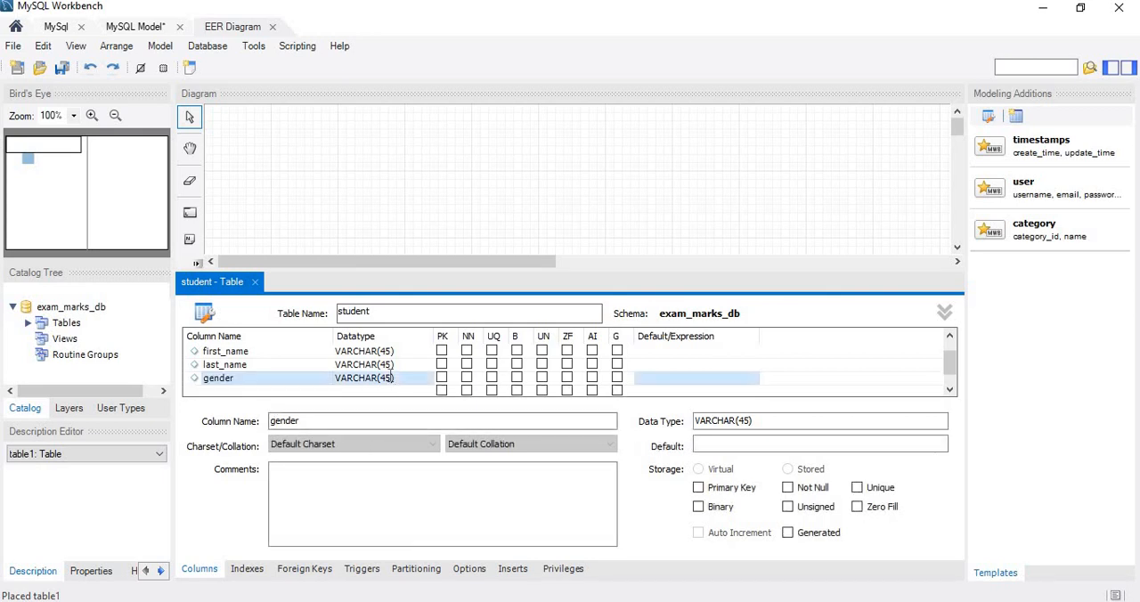
# - Set the gender column's datatype to VARCHAR(10)
pyautogui.doubleClick(390, 377)
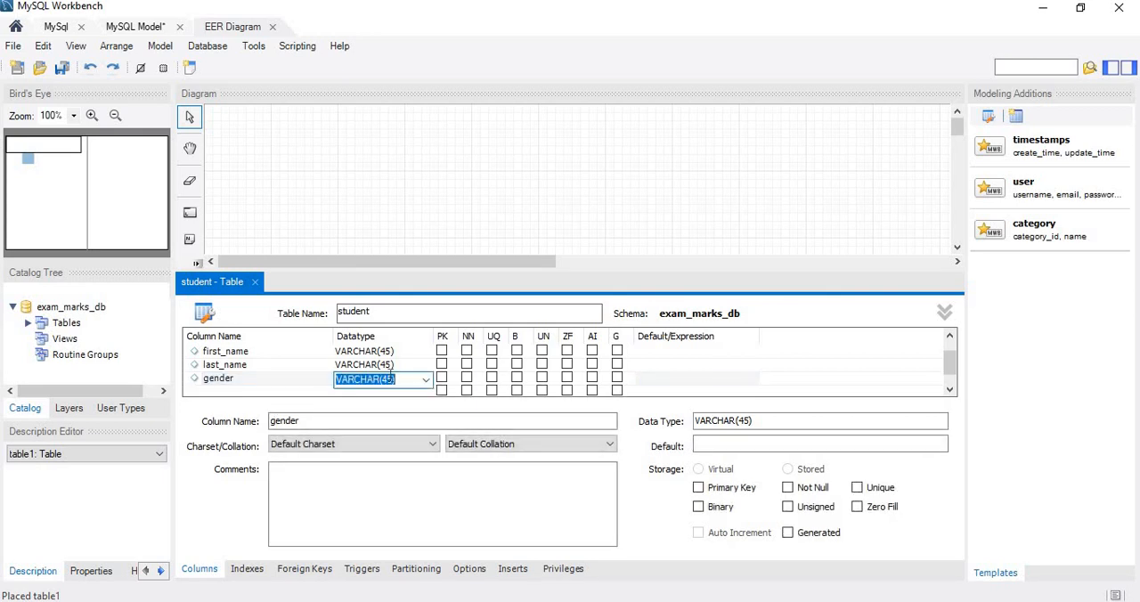
pyautogui.click(394, 379)
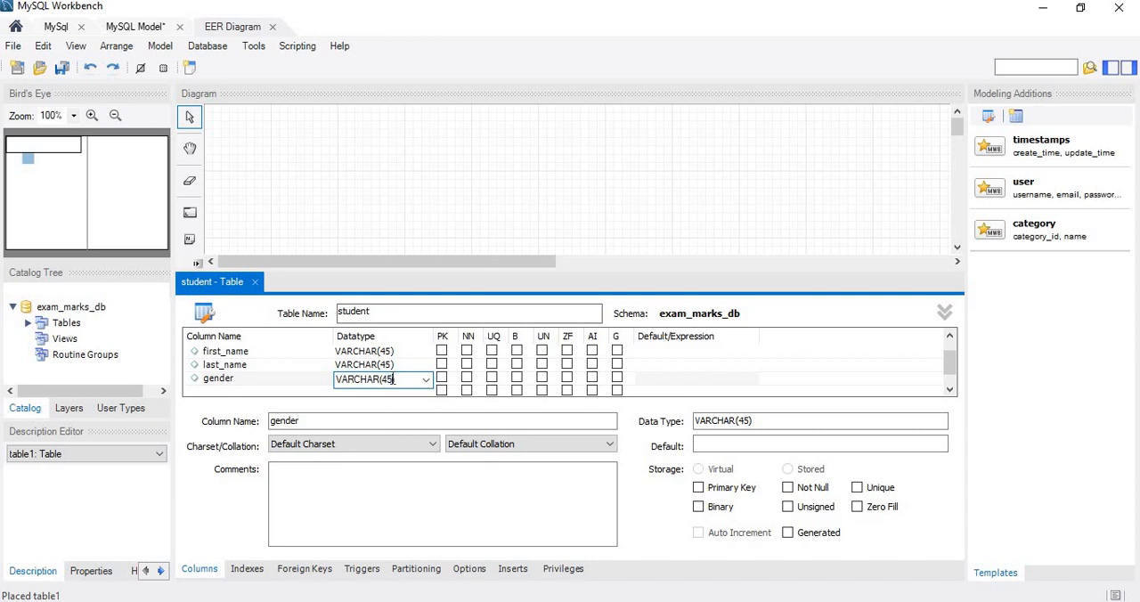
pyautogui.press('BackSpace')
pyautogui.press('BackSpace')
pyautogui.write('10')
# - Add a contact_no column below gender in the student table
pyautogui.click(271, 391)
pyautogui.click(271, 391)
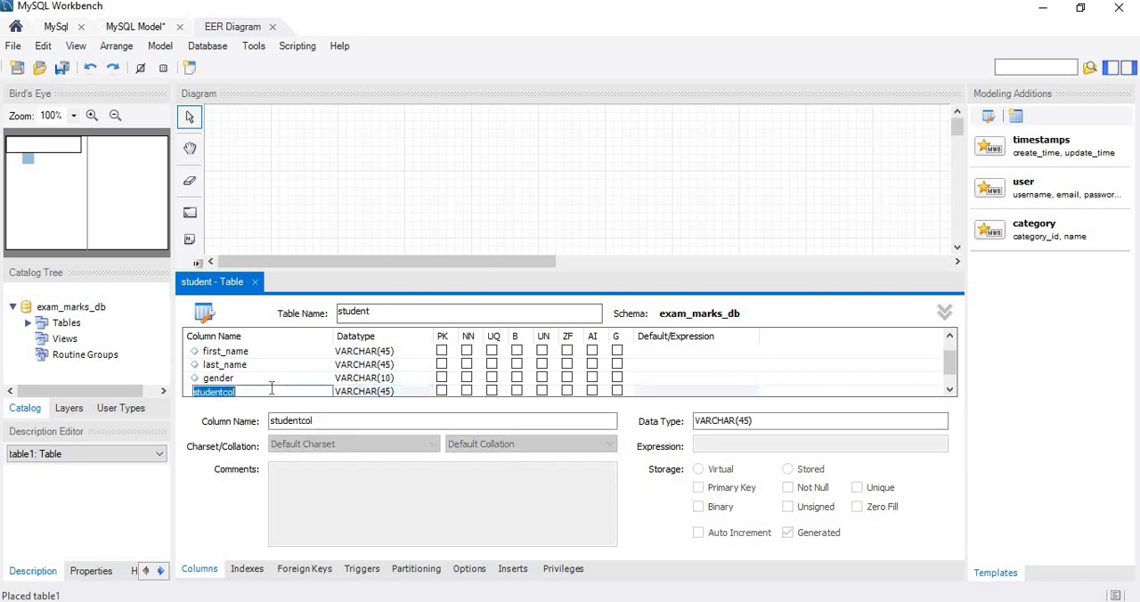
pyautogui.press('BackSpace')
pyautogui.write('contact_no')
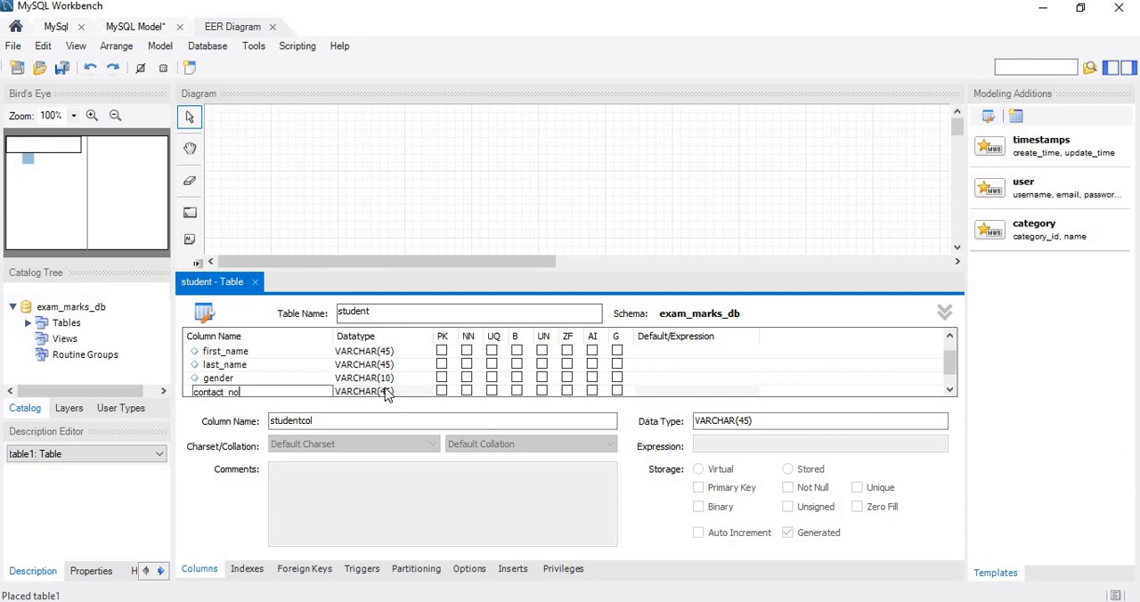
# - Set the contact_no column's datatype to VARCHAR(10)
pyautogui.click(387, 395)
pyautogui.click(384, 379)
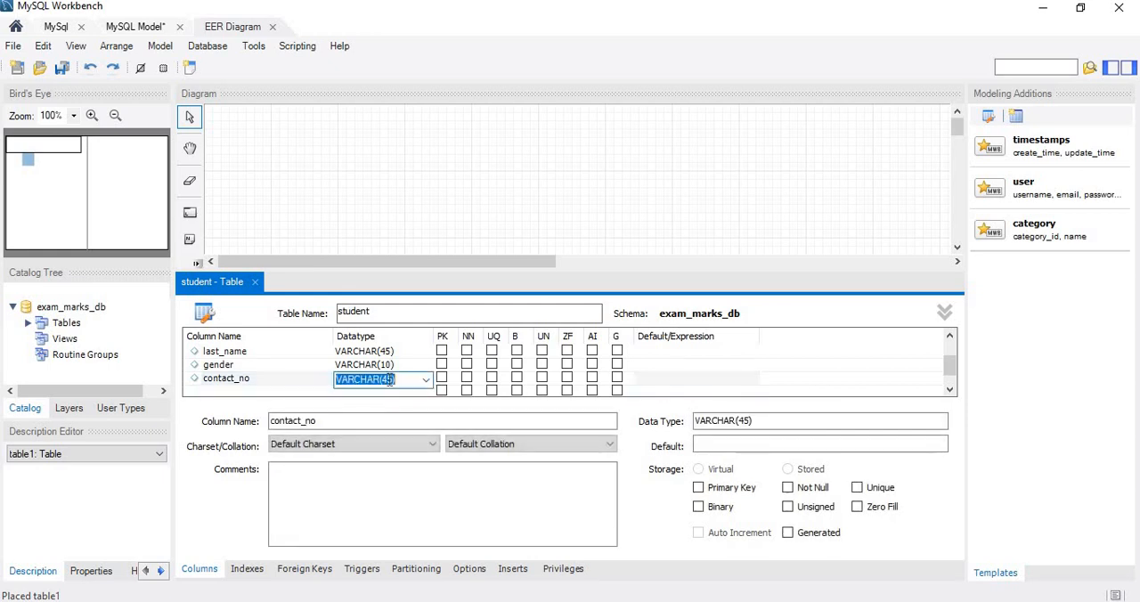
pyautogui.click(390, 380)
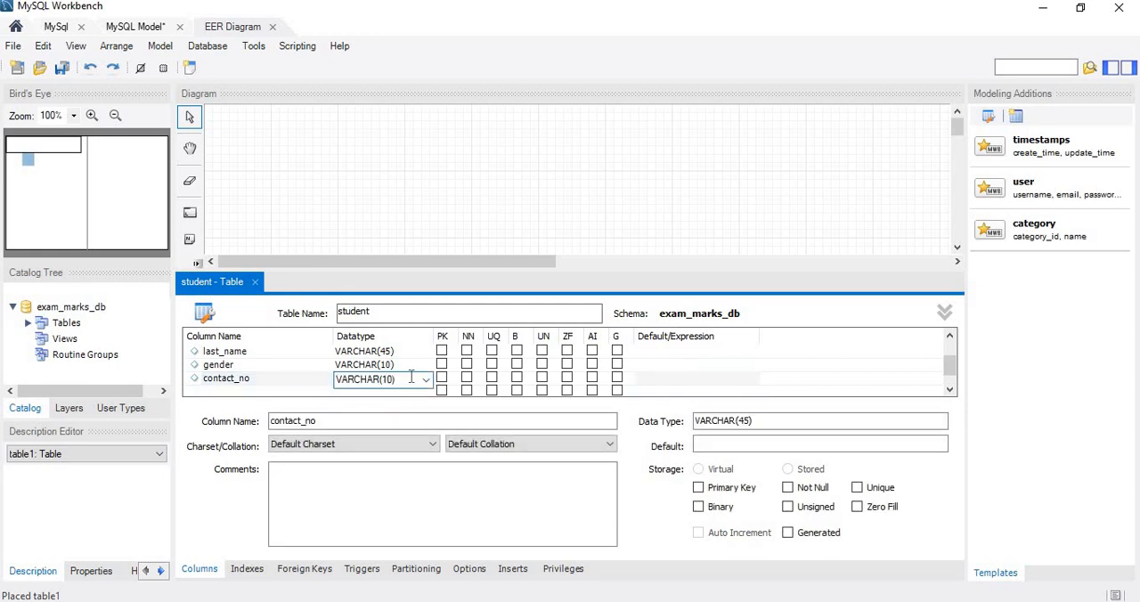
pyautogui.click(283, 396)
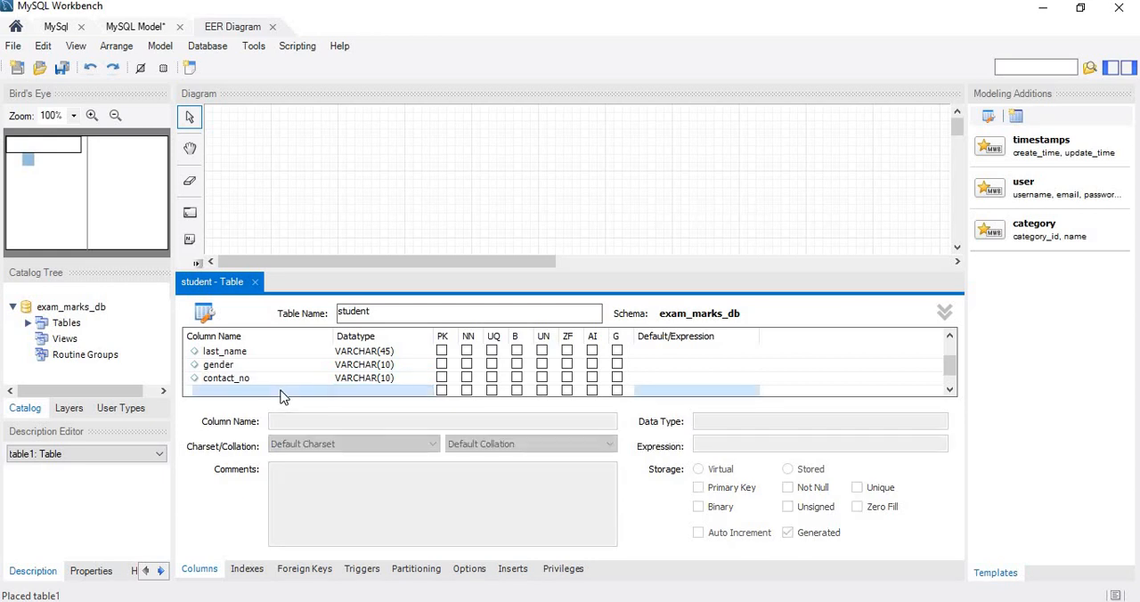
# - Close the student table's editor and move the student table to the diagram's upper-left area
pyautogui.click(254, 281)
pyautogui.moveTo(456, 345); pyautogui.dragTo(339, 214)
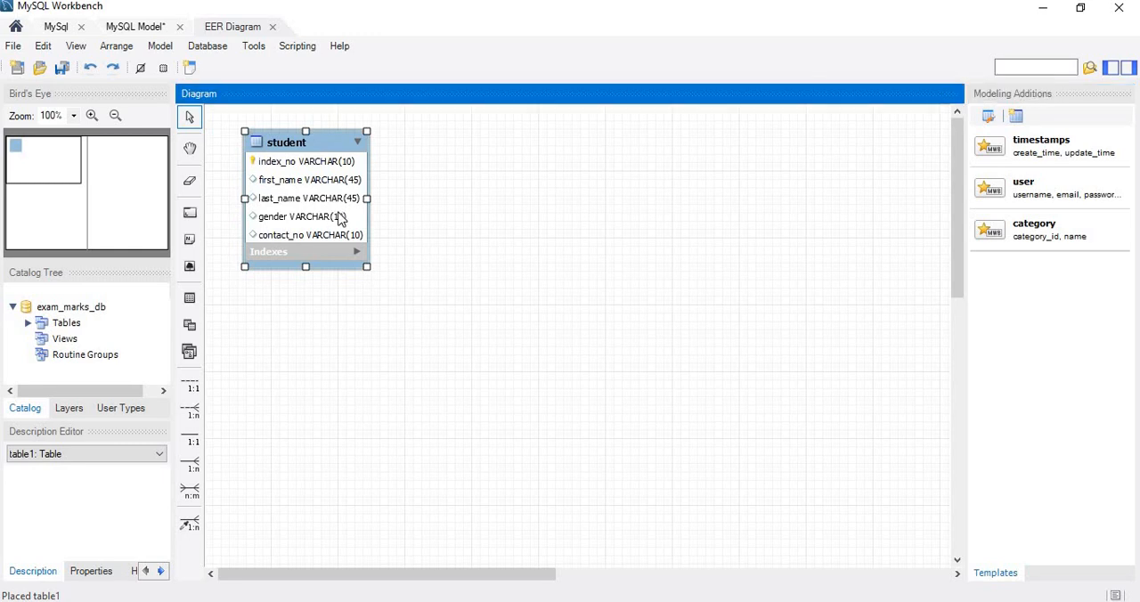
pyautogui.click(307, 336)
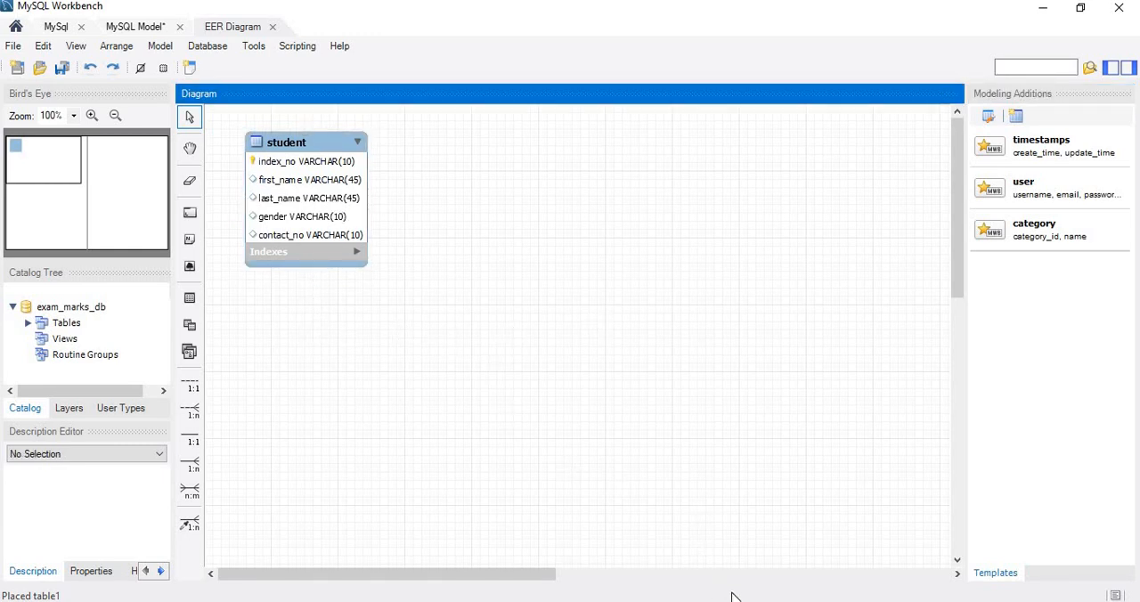
# - Examine the class, subject and exam_term table specifications in the Question Set 16 PDF, and return to the EER diagram in MySQL Workbench
pyautogui.hotkey('alt', 'Tab')
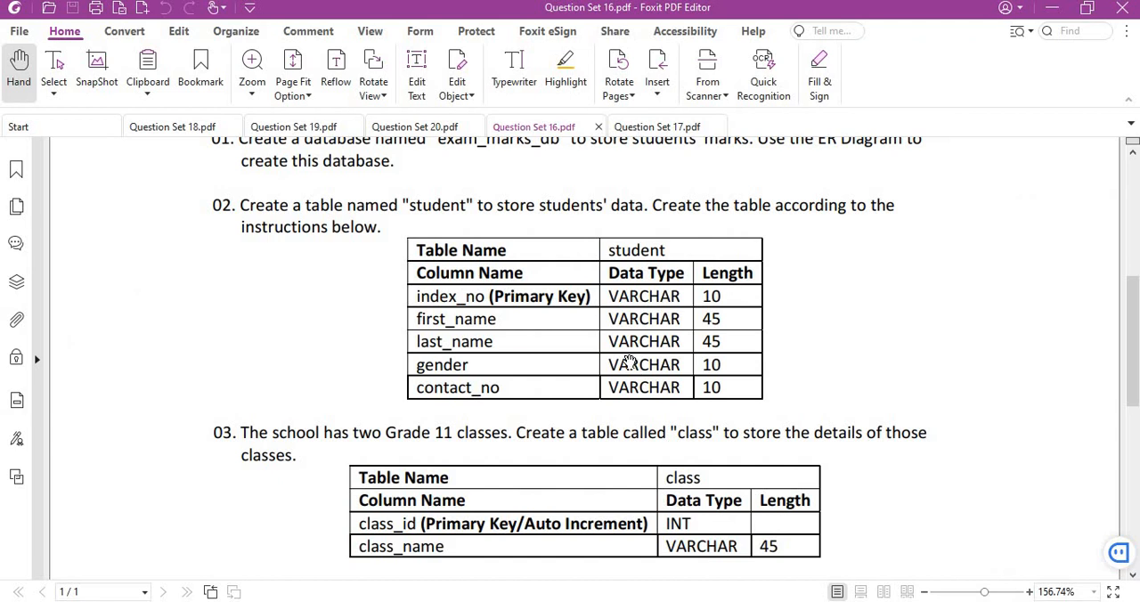
pyautogui.scroll(-3, 628, 361)
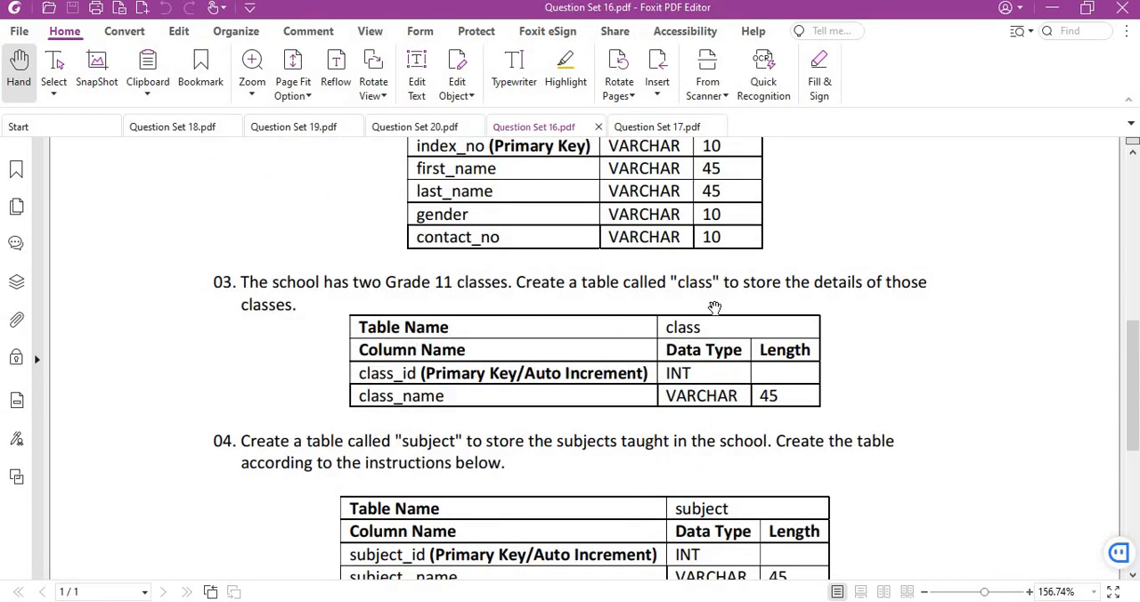
pyautogui.scroll(-1, 546, 352)
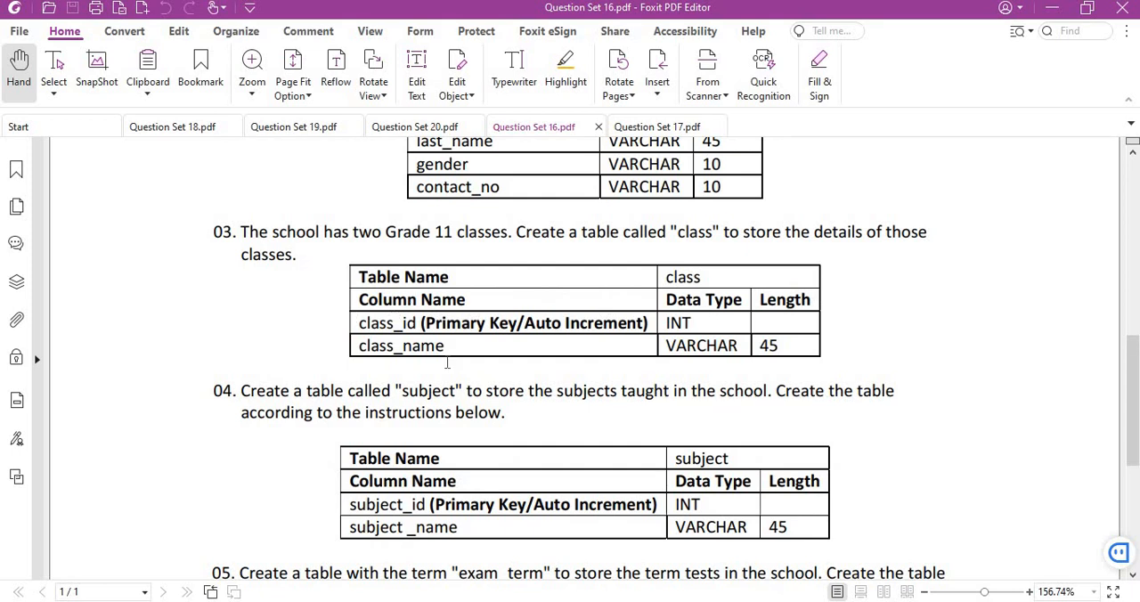
pyautogui.scroll(-1, 447, 361)
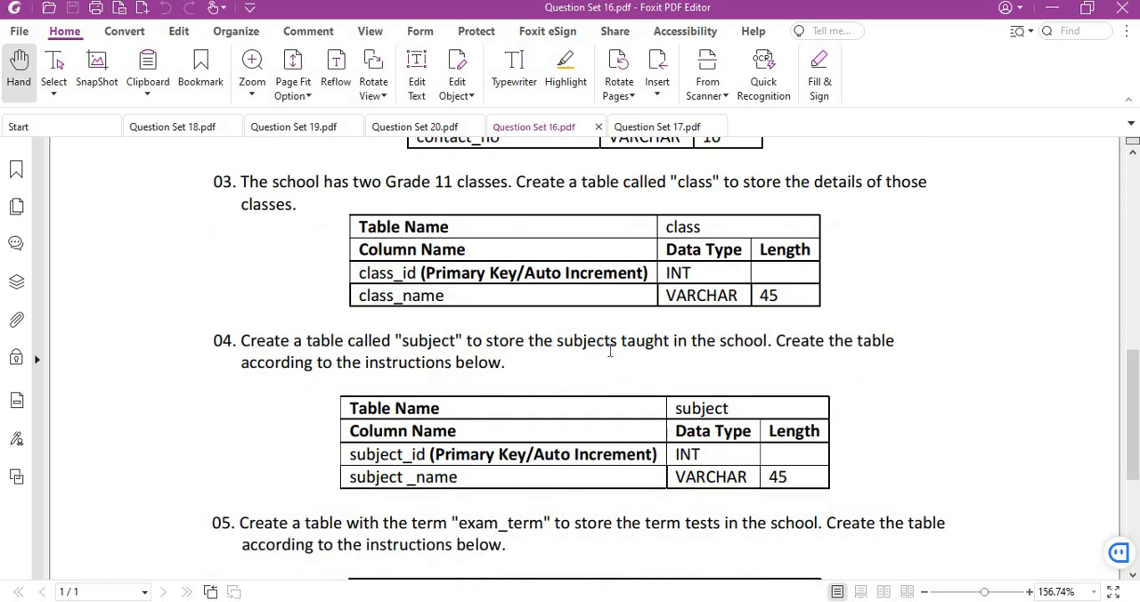
pyautogui.scroll(-4, 651, 377)
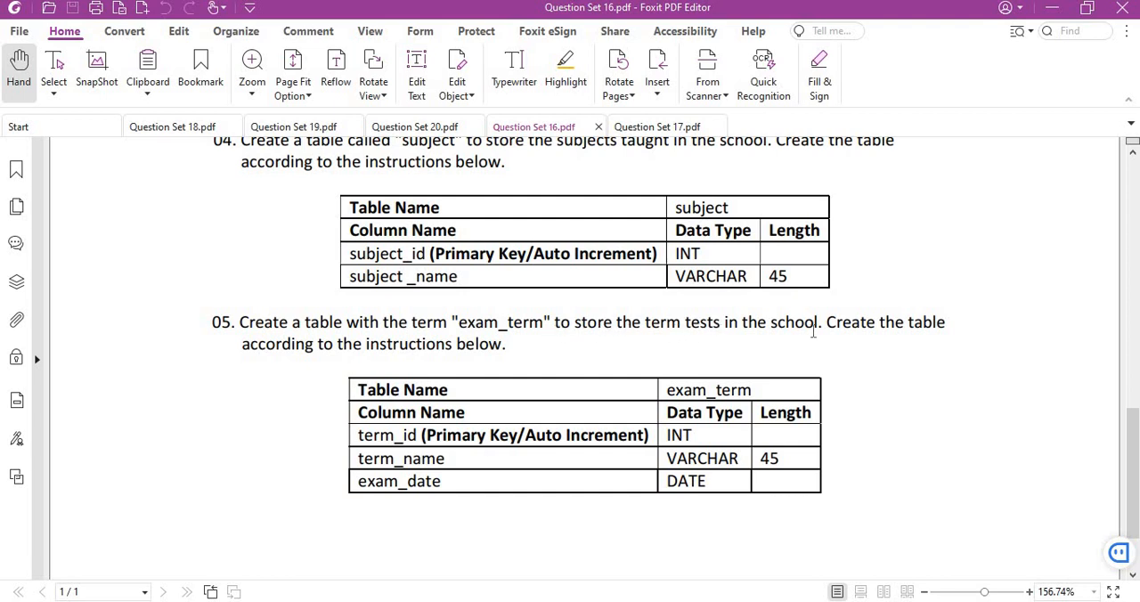
pyautogui.scroll(1, 799, 333)
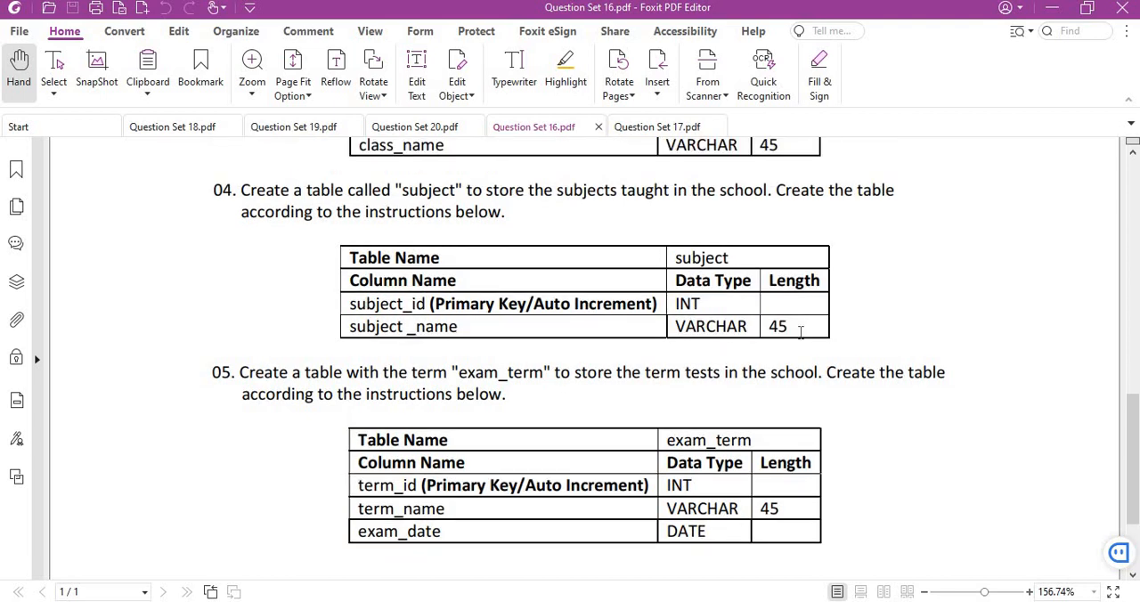
pyautogui.scroll(2, 802, 328)
pyautogui.scroll(1, 792, 341)
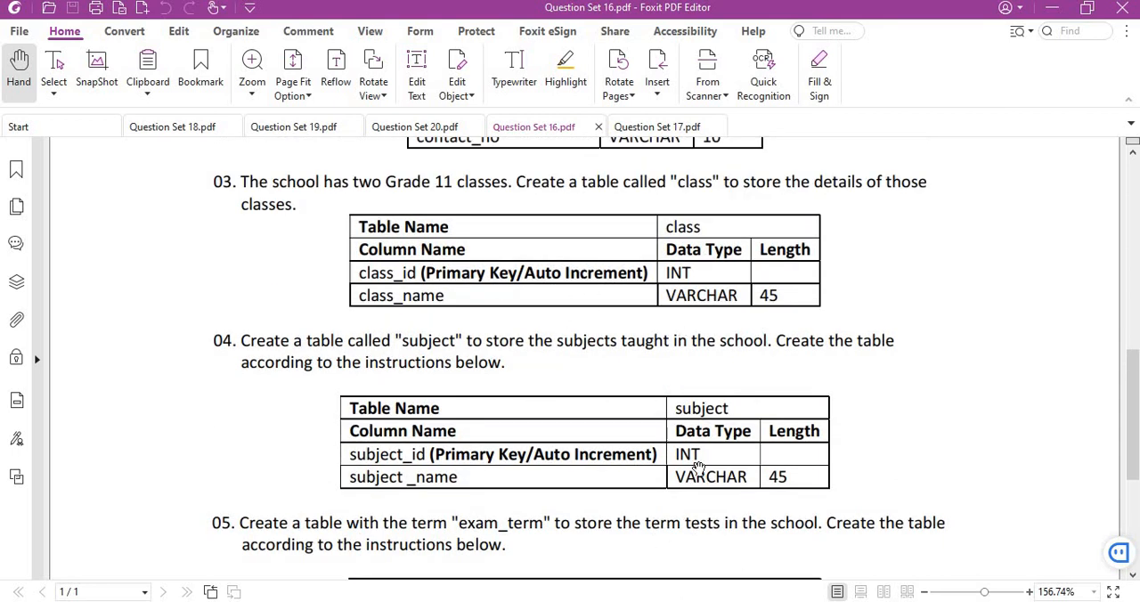
pyautogui.scroll(2, 698, 470)
pyautogui.scroll(-1, 697, 469)
pyautogui.scroll(-1, 779, 575)
pyautogui.hotkey('alt', 'Tab')
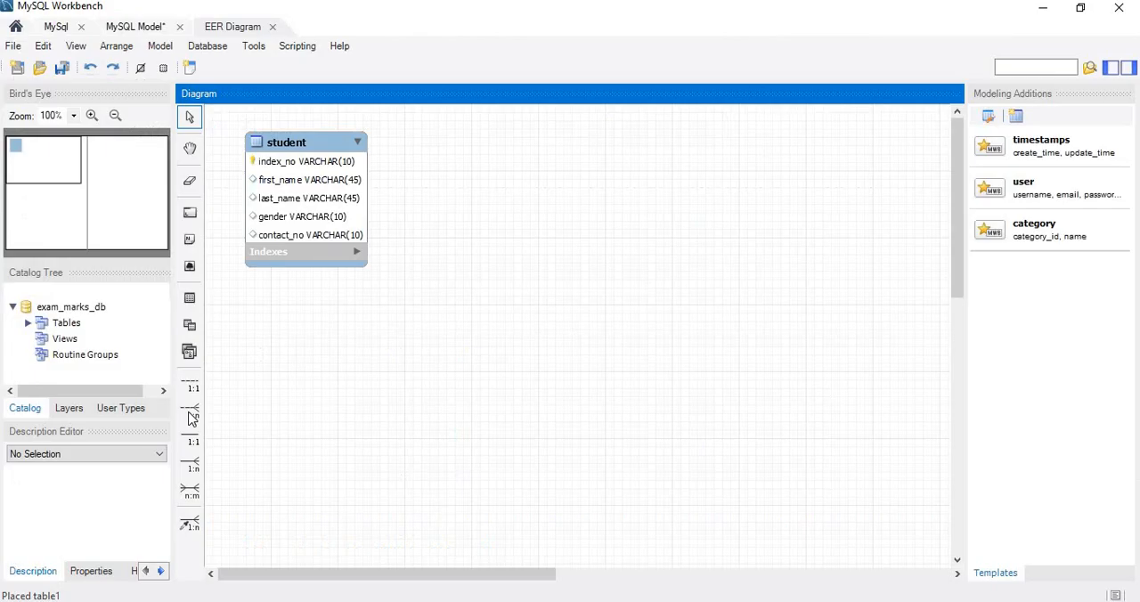
# - Place three new tables in the empty area beside and below the student table, shifting table1 and table3 upward
pyautogui.click(189, 297)
pyautogui.click(445, 328)
pyautogui.click(190, 297)
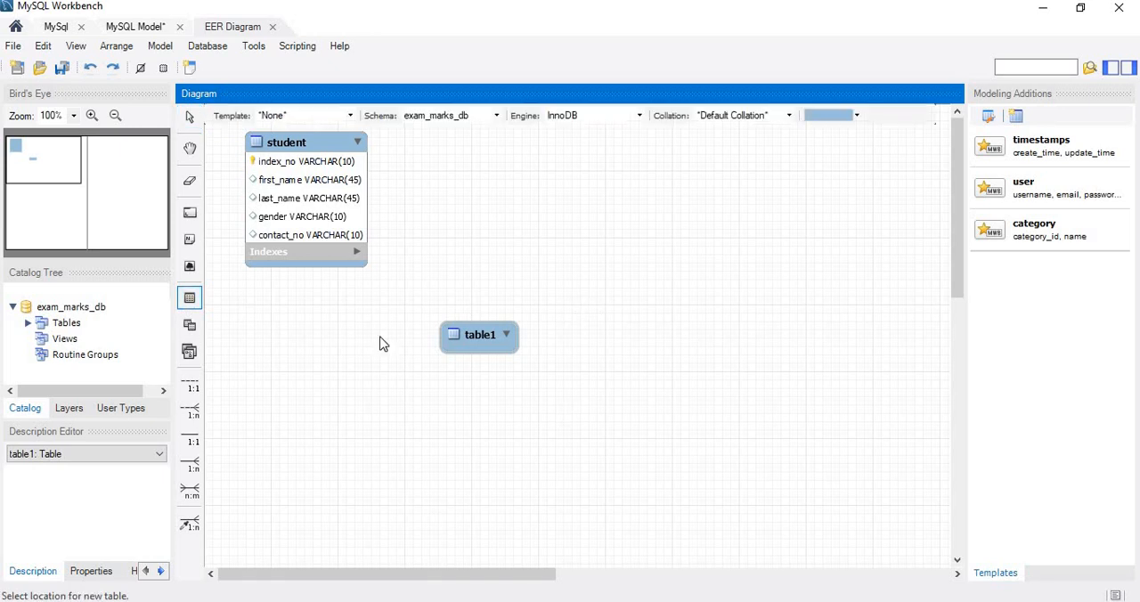
pyautogui.click(590, 304)
pyautogui.click(190, 297)
pyautogui.click(456, 431)
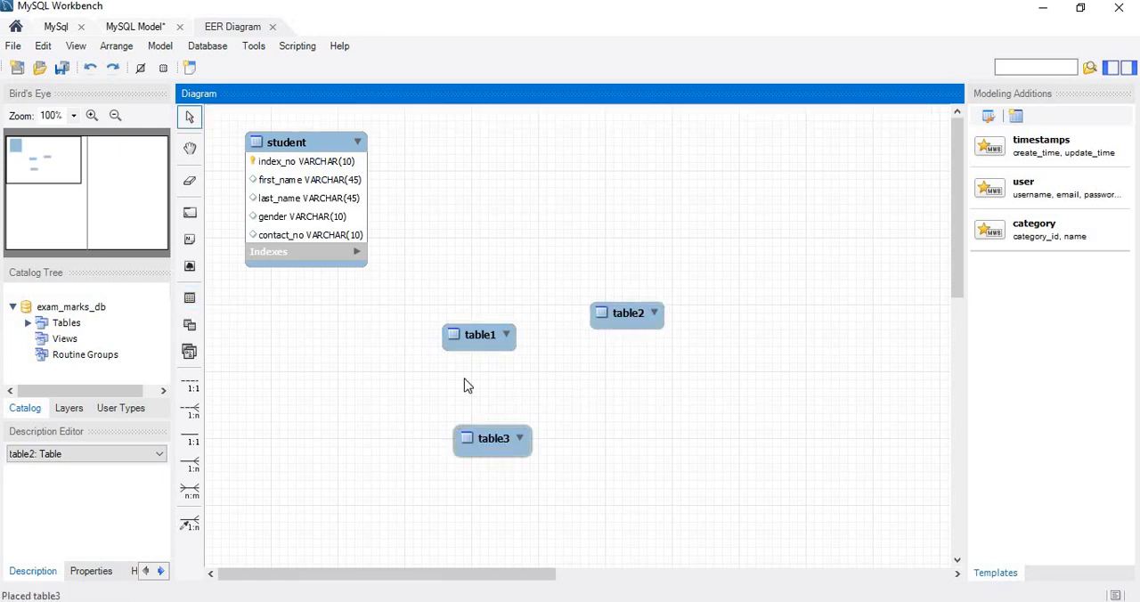
pyautogui.moveTo(512, 444); pyautogui.dragTo(498, 402)
pyautogui.moveTo(473, 344); pyautogui.dragTo(469, 276)
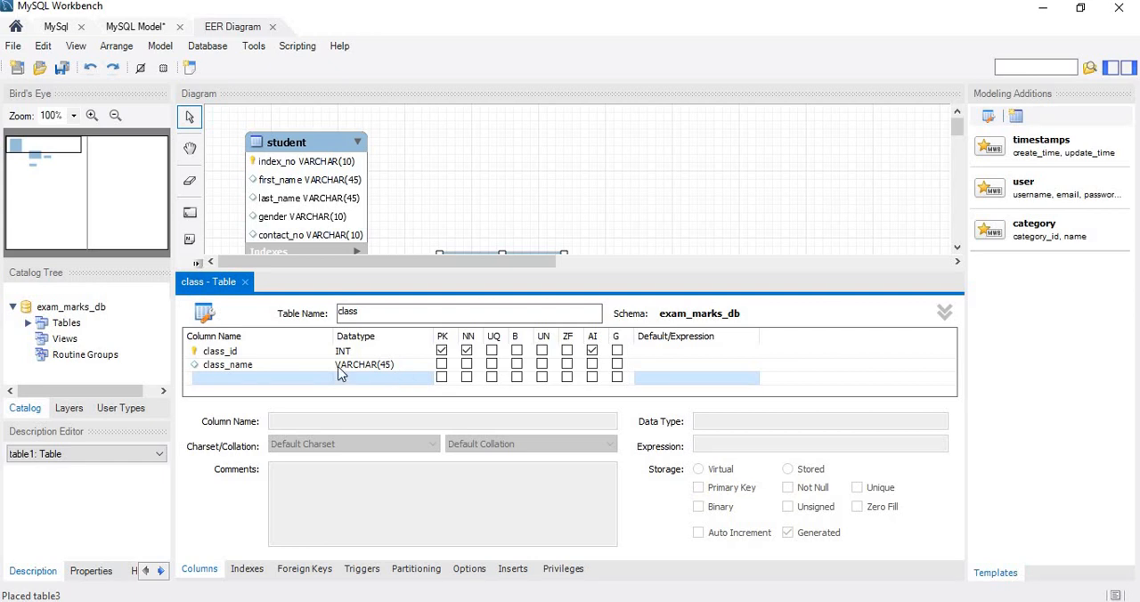
# - Close the class table's editor and move the class table up beside the student table
pyautogui.click(244, 282)
pyautogui.moveTo(499, 296); pyautogui.dragTo(461, 189)
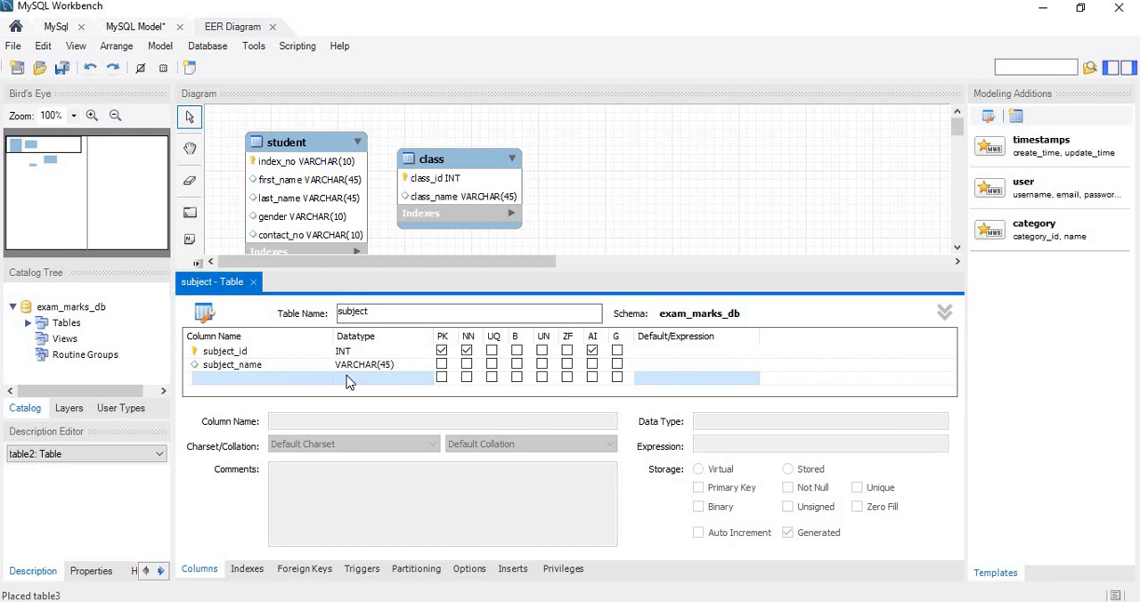
# - Close the subject table's editor and move the subject table up beside the class table
pyautogui.click(254, 284)
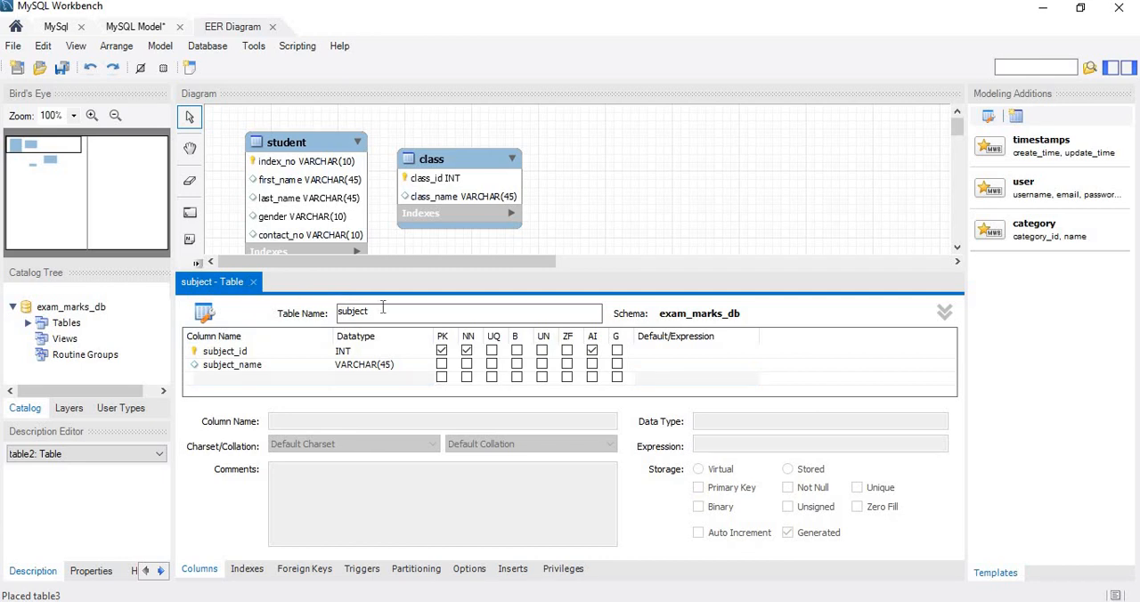
pyautogui.click(254, 284)
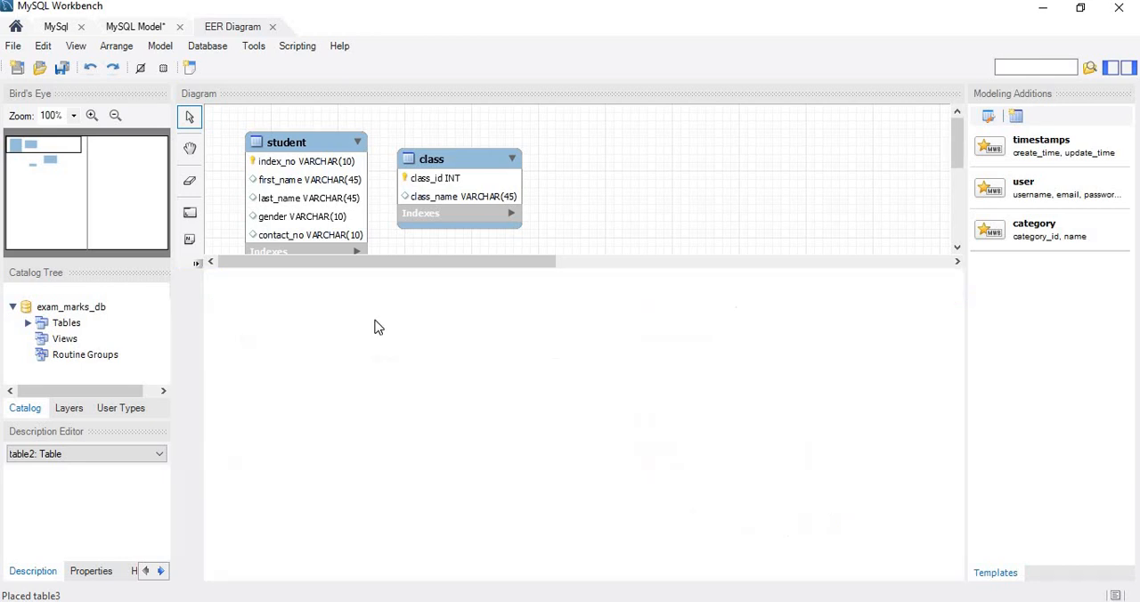
pyautogui.moveTo(599, 297); pyautogui.dragTo(568, 199)
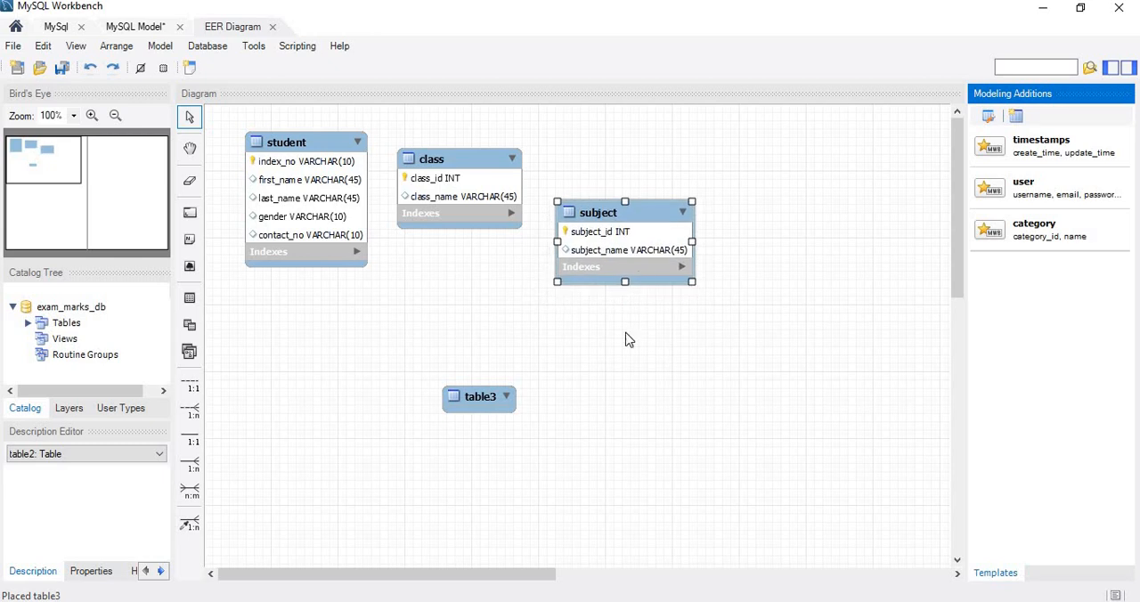
pyautogui.click(629, 340)
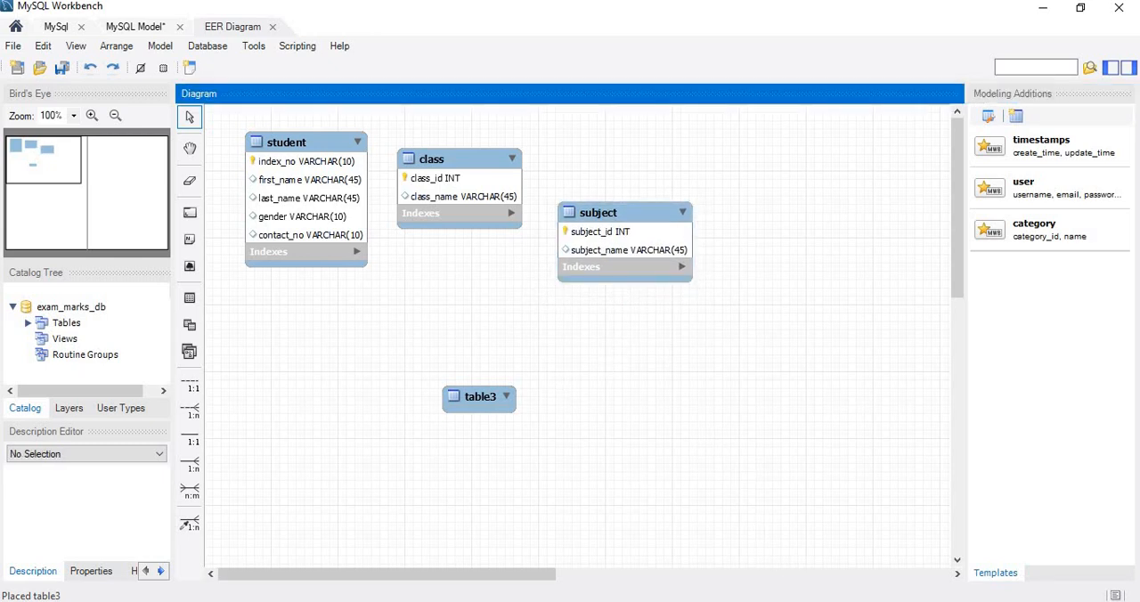
# - Switch to the Question Set 16 PDF and select the table name exam_term in question 05's specification
pyautogui.moveTo(836, 600)
pyautogui.click(829, 560)
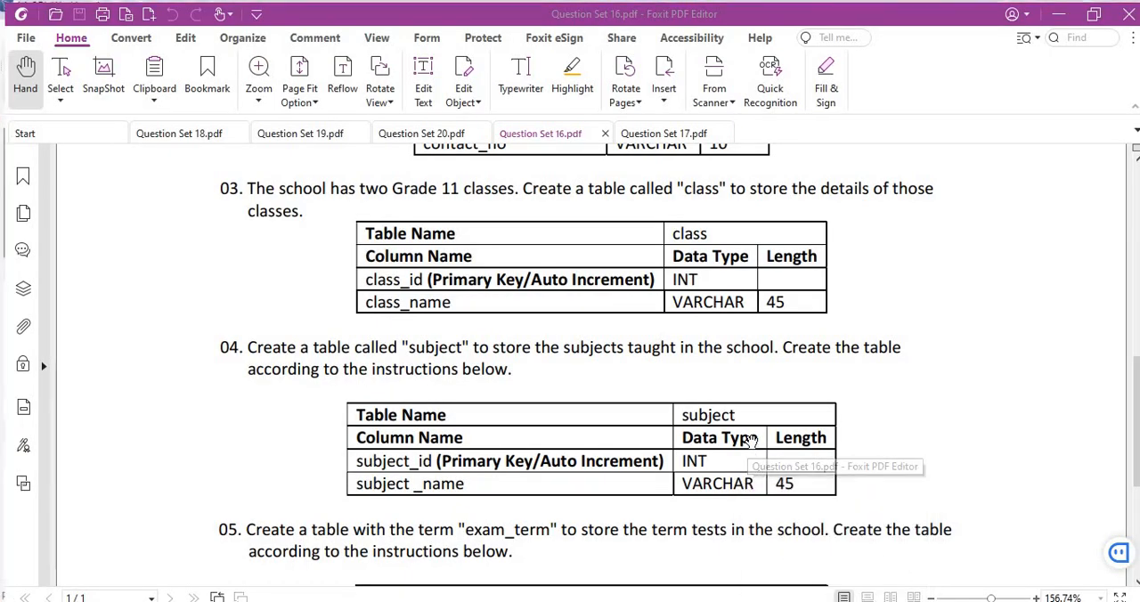
pyautogui.scroll(-3, 751, 440)
pyautogui.scroll(-3, 750, 443)
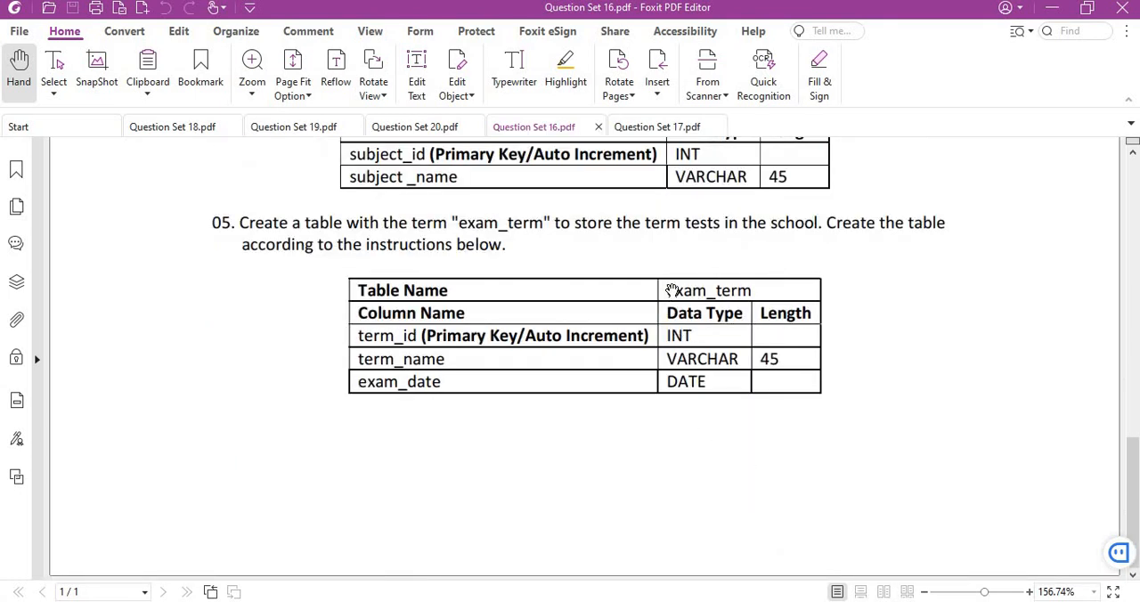
pyautogui.moveTo(668, 289); pyautogui.dragTo(748, 293)
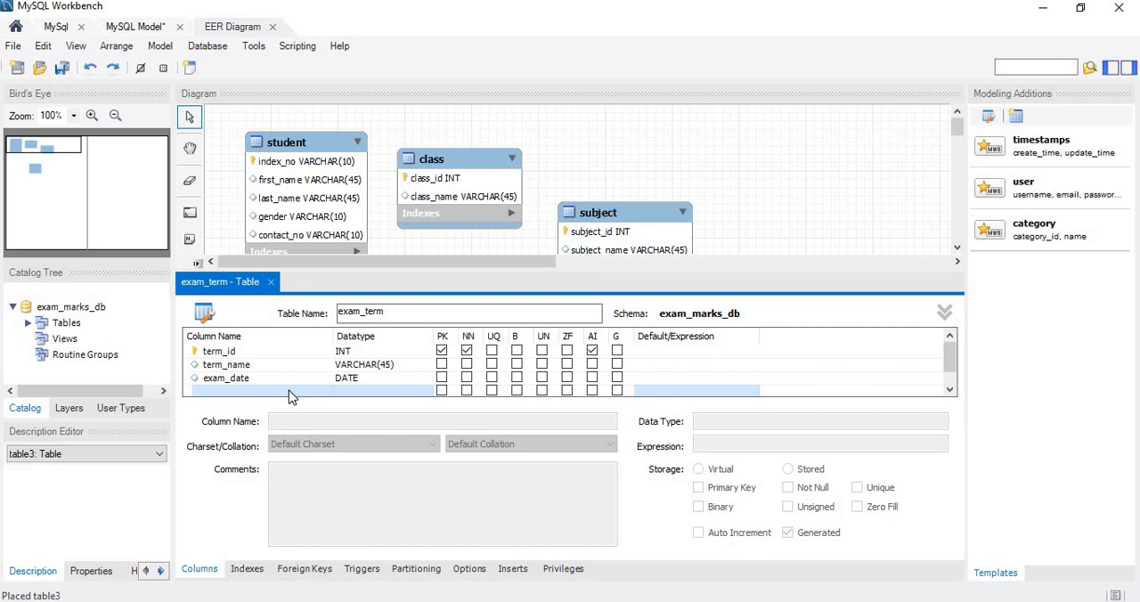
# - Close the exam_term table's editor and move the exam_term table directly below the class table
pyautogui.click(271, 286)
pyautogui.moveTo(538, 440); pyautogui.dragTo(484, 311)
pyautogui.click(579, 347)
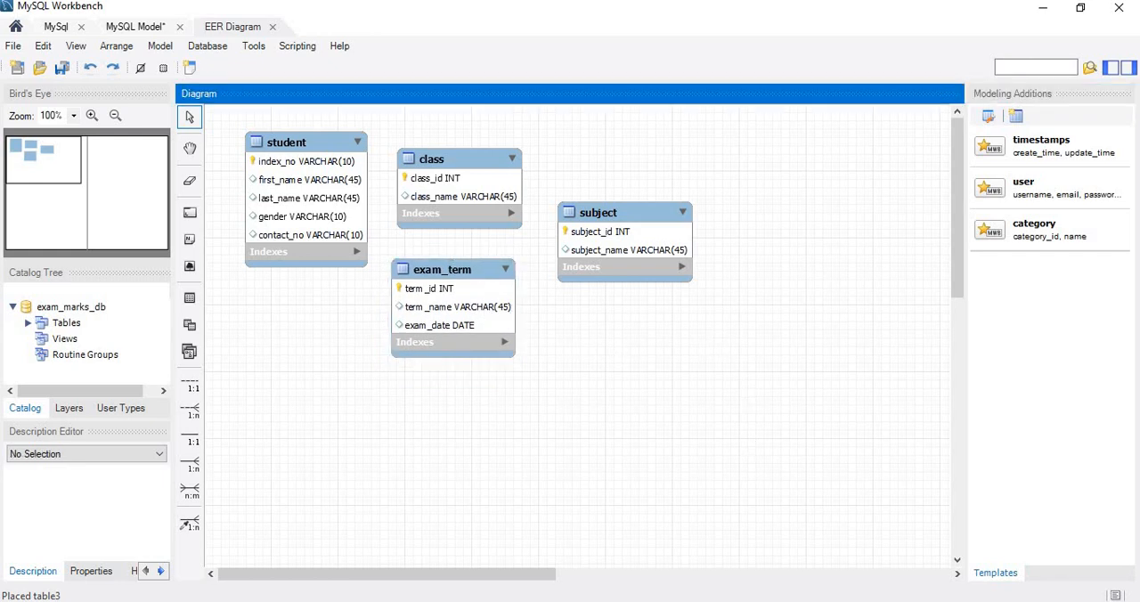
# - Switch to the Question Set 16 PDF, recheck the table specifications up to question 05 and clear the exam_term text selection
pyautogui.click(801, 601)
pyautogui.scroll(10, 715, 409)
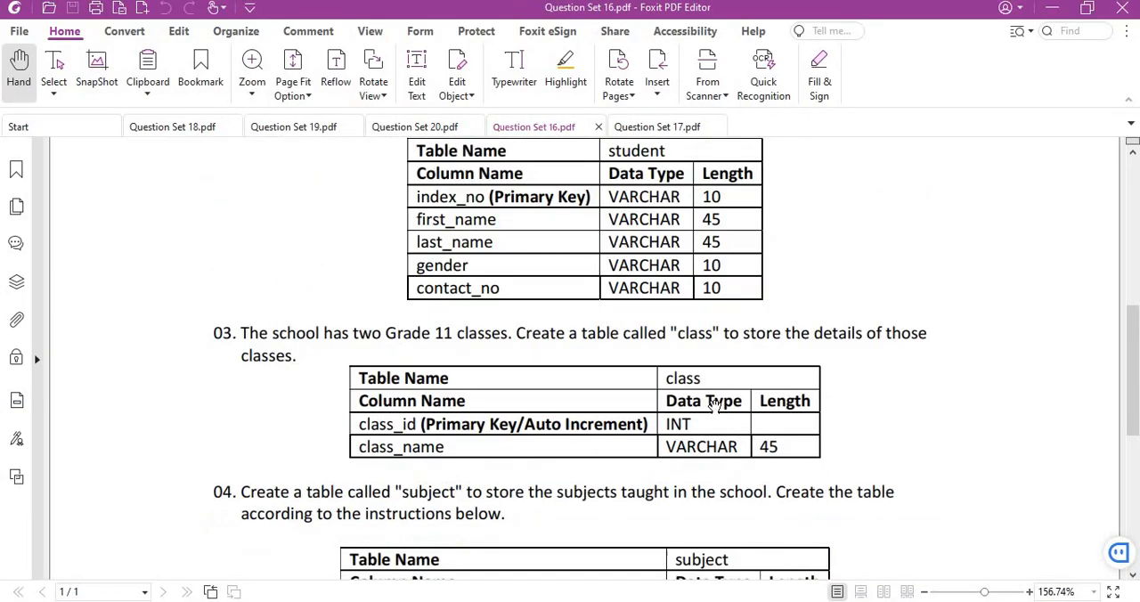
pyautogui.scroll(1, 715, 405)
pyautogui.scroll(-9, 881, 411)
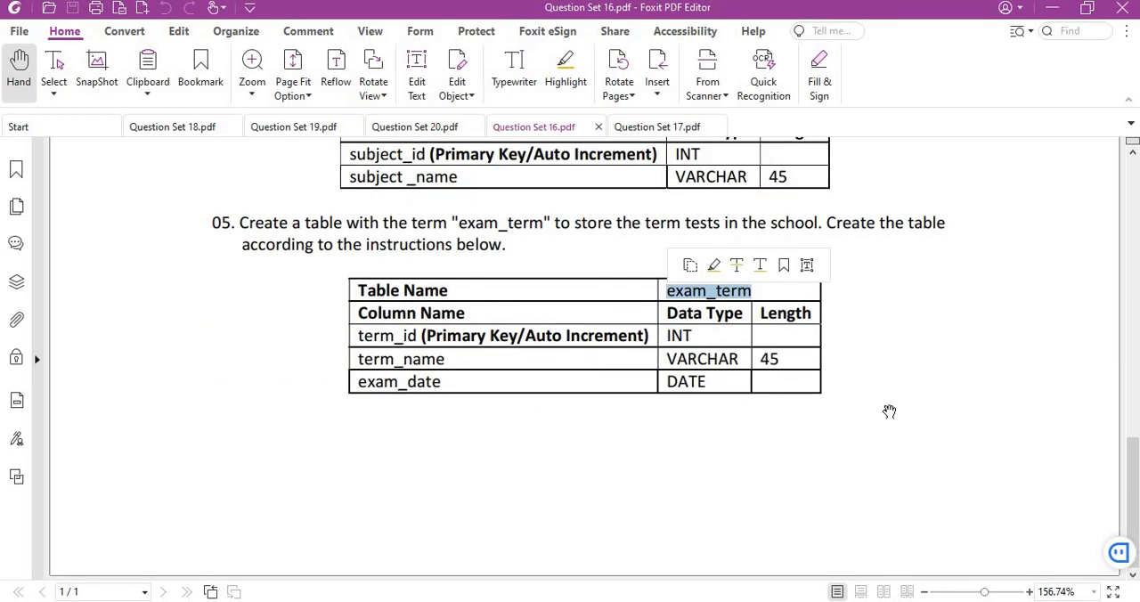
pyautogui.click(865, 412)
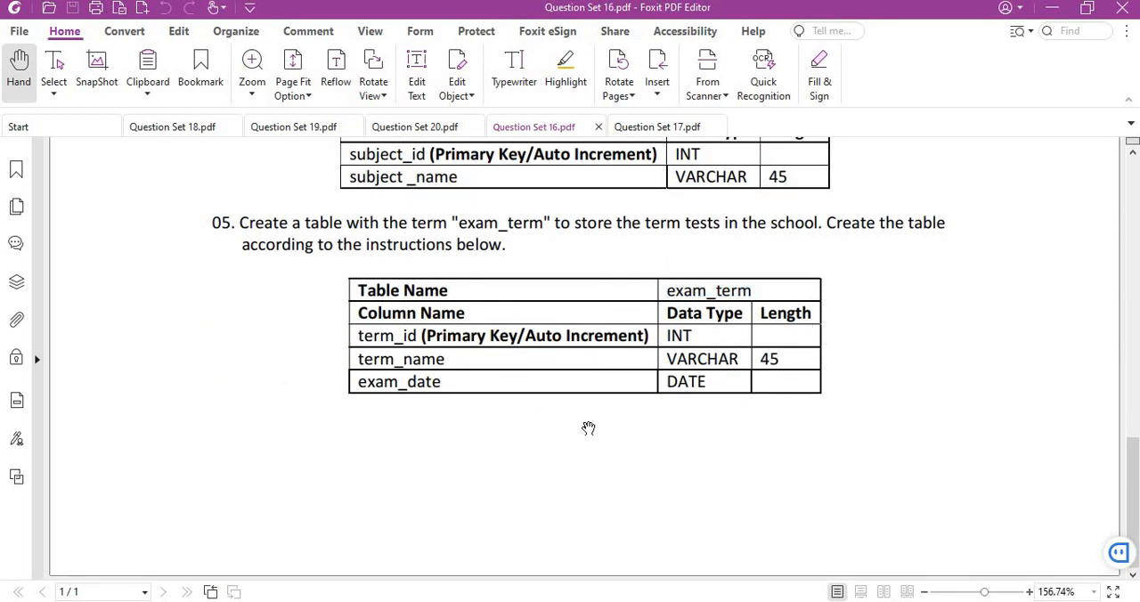